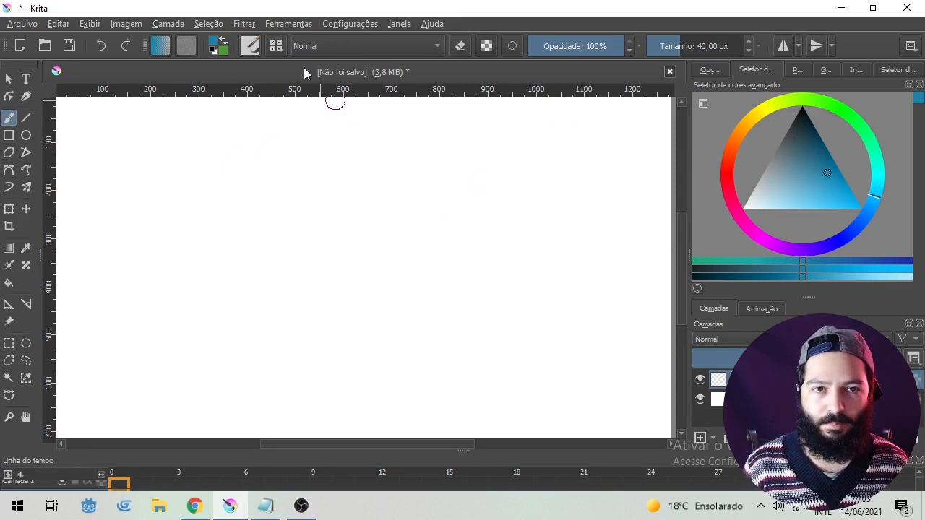
Choose the paintbrush preset just before the selected one in the preset list and test it with a stroke, clearing the canvas.
{"action": "left_click", "coordinate": [276, 46]}
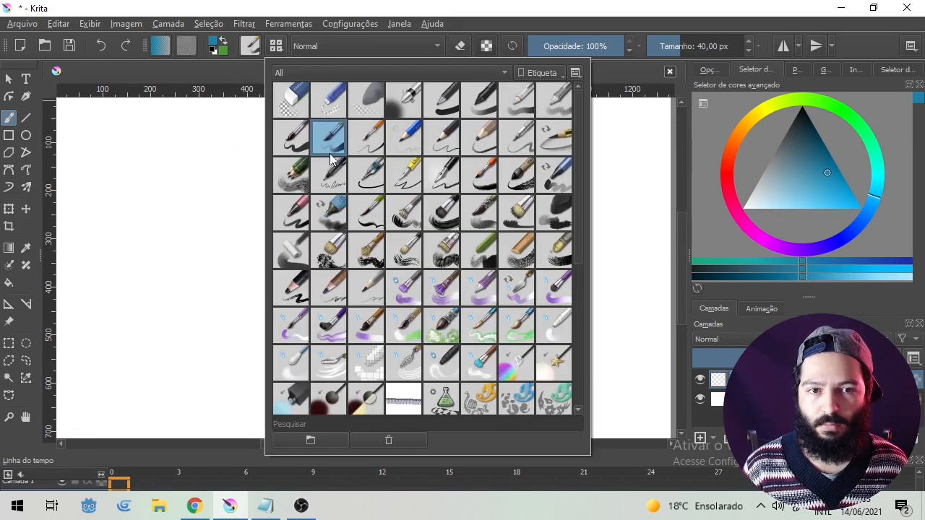
{"action": "left_click", "coordinate": [294, 141]}
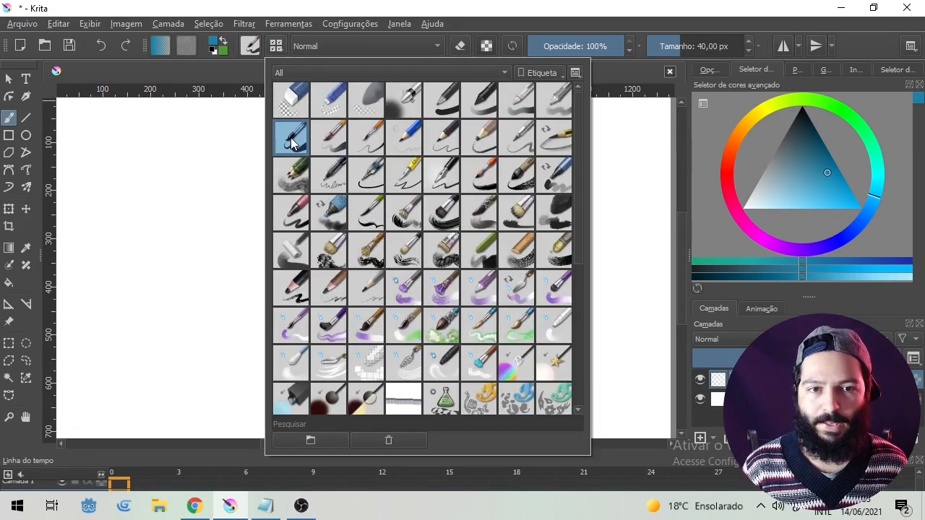
{"action": "left_click", "coordinate": [357, 12]}
{"action": "mouse_move", "coordinate": [363, 186]}
{"action": "left_mouse_down"}
{"action": "mouse_move", "coordinate": [289, 263]}
{"action": "mouse_move", "coordinate": [311, 316]}
{"action": "mouse_move", "coordinate": [414, 300]}
{"action": "mouse_move", "coordinate": [396, 229]}
{"action": "left_mouse_up"}
{"action": "key", "text": "Delete"}
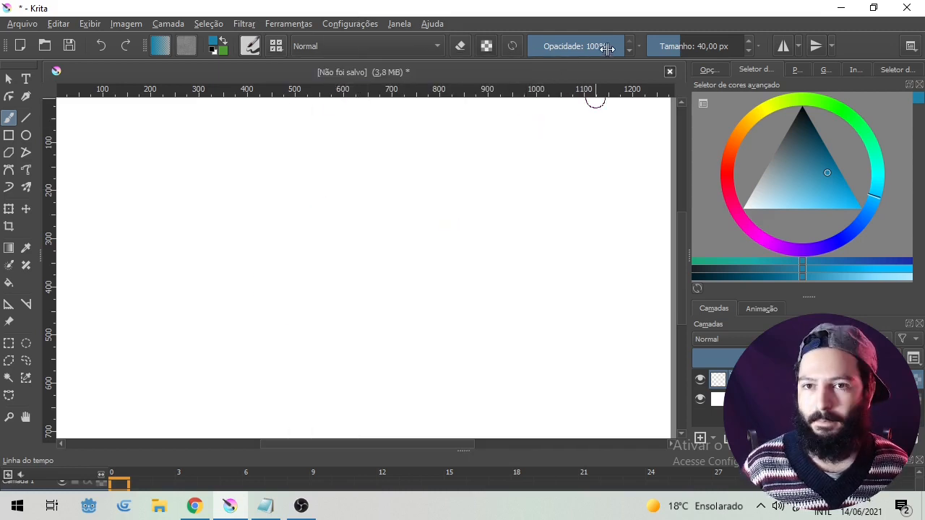
Lower the brush opacity to 27%, try it with a loose scribble across the canvas, and clear the scribble.
{"action": "left_click_drag", "start_coordinate": [599, 48], "coordinate": [554, 47]}
{"action": "mouse_move", "coordinate": [400, 186]}
{"action": "left_mouse_down"}
{"action": "mouse_move", "coordinate": [271, 282]}
{"action": "mouse_move", "coordinate": [460, 260]}
{"action": "mouse_move", "coordinate": [448, 238]}
{"action": "mouse_move", "coordinate": [312, 190]}
{"action": "left_mouse_up"}
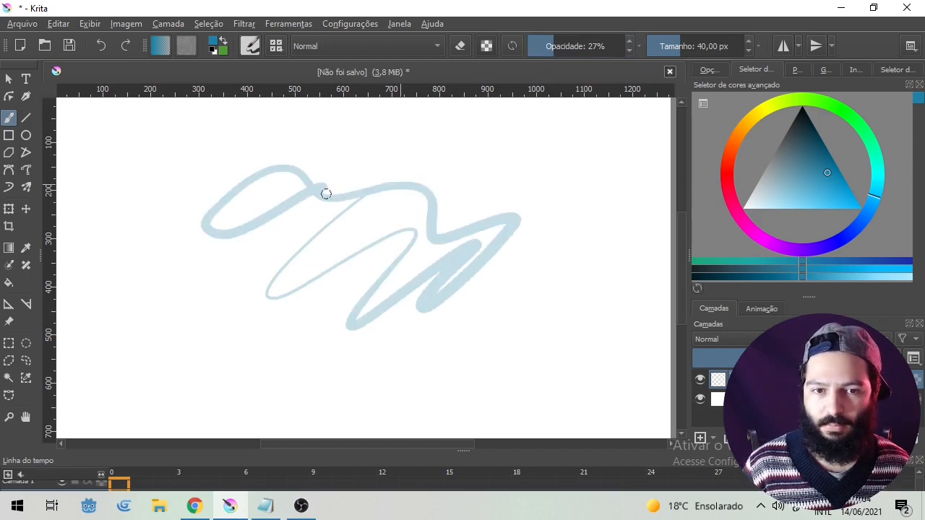
{"action": "key", "text": "Delete"}
Pick a brighter, more saturated blue of the same hue as the brush color, testing it with scribbles that are cleared.
{"action": "left_click_drag", "start_coordinate": [826, 176], "coordinate": [854, 195]}
{"action": "mouse_move", "coordinate": [487, 198]}
{"action": "left_mouse_down"}
{"action": "mouse_move", "coordinate": [373, 209]}
{"action": "mouse_move", "coordinate": [239, 285]}
{"action": "mouse_move", "coordinate": [362, 250]}
{"action": "mouse_move", "coordinate": [490, 260]}
{"action": "left_mouse_up"}
{"action": "key", "text": "Delete"}
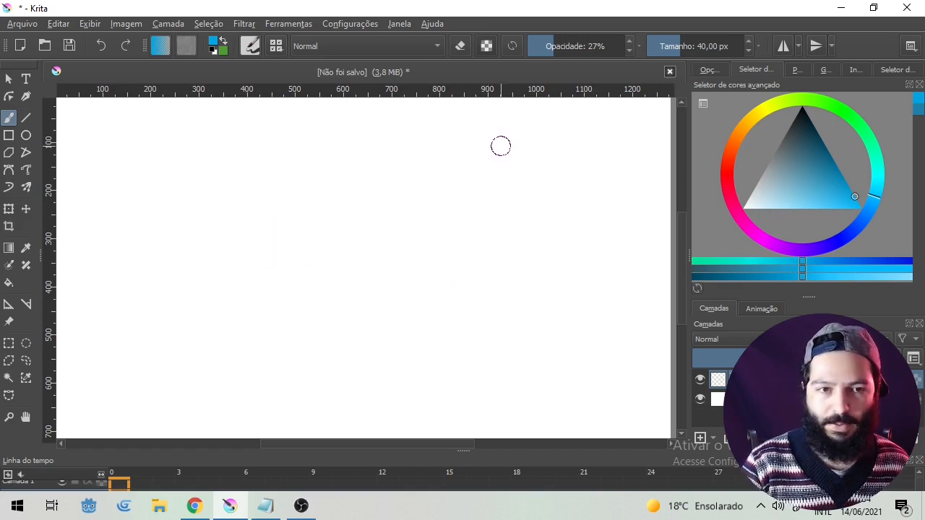
{"action": "mouse_move", "coordinate": [225, 247]}
{"action": "left_mouse_down"}
{"action": "mouse_move", "coordinate": [368, 255]}
{"action": "mouse_move", "coordinate": [402, 320]}
{"action": "left_mouse_up"}
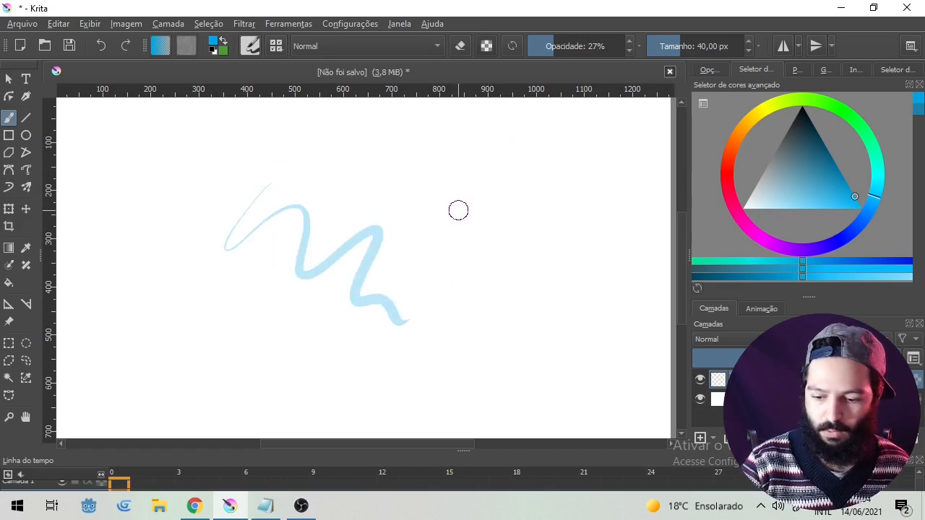
{"action": "key", "text": "Delete"}
Set the brush opacity to 33% and try it with a couple of wavy strokes, clearing each from the canvas.
{"action": "left_click", "coordinate": [557, 57]}
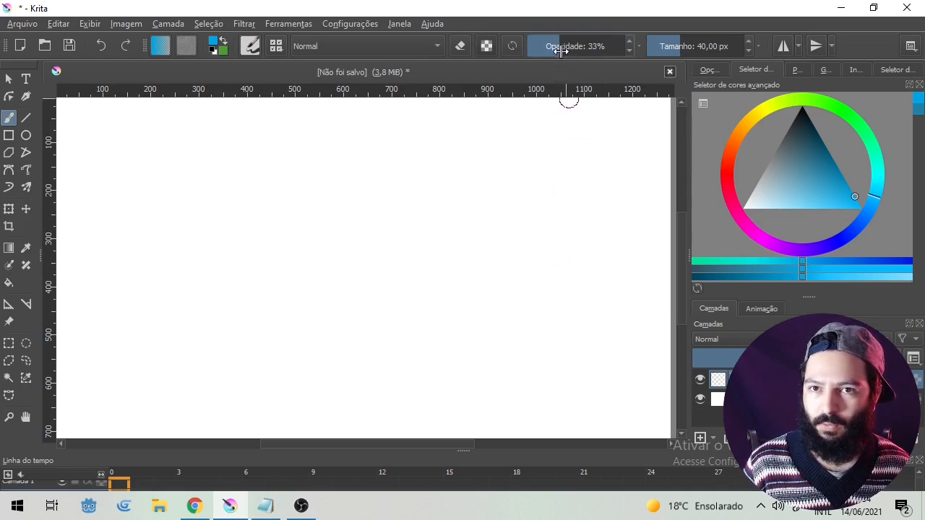
{"action": "mouse_move", "coordinate": [455, 182]}
{"action": "left_mouse_down"}
{"action": "mouse_move", "coordinate": [326, 213]}
{"action": "mouse_move", "coordinate": [333, 342]}
{"action": "left_mouse_up"}
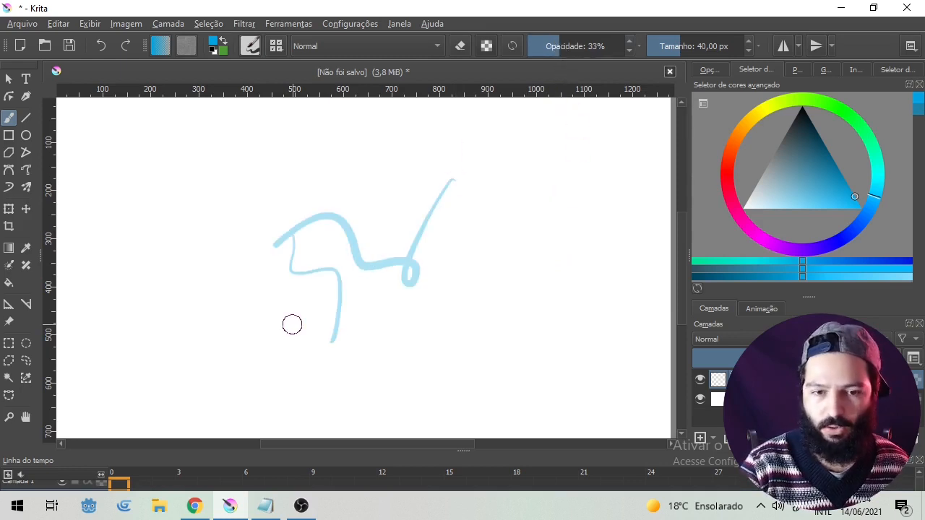
{"action": "key", "text": "Delete"}
{"action": "mouse_move", "coordinate": [386, 209]}
{"action": "left_mouse_down"}
{"action": "mouse_move", "coordinate": [272, 281]}
{"action": "mouse_move", "coordinate": [148, 233]}
{"action": "left_mouse_up"}
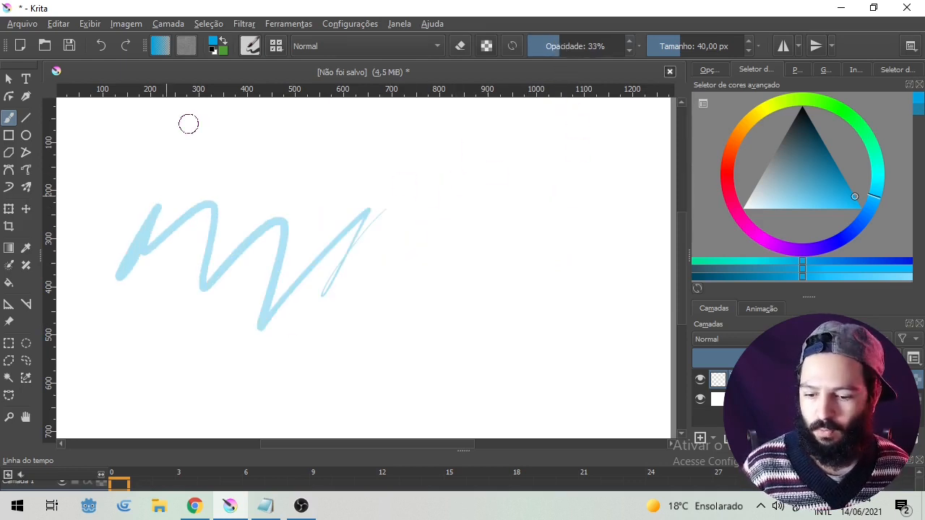
{"action": "key", "text": "Delete"}
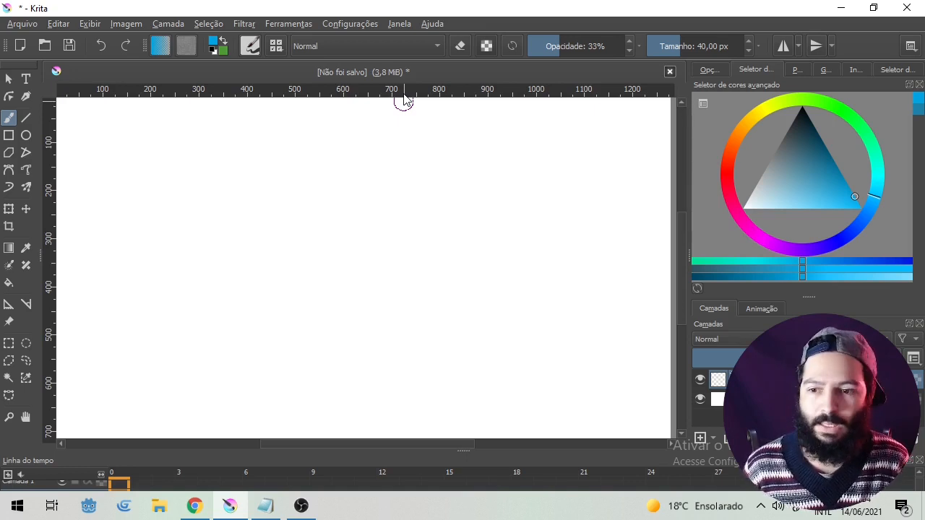
Draw straight horizontal guides near the canvas's lower and upper edges with the Line tool, plus a vertical guide joining them at about 600 px.
{"action": "left_click", "coordinate": [27, 117]}
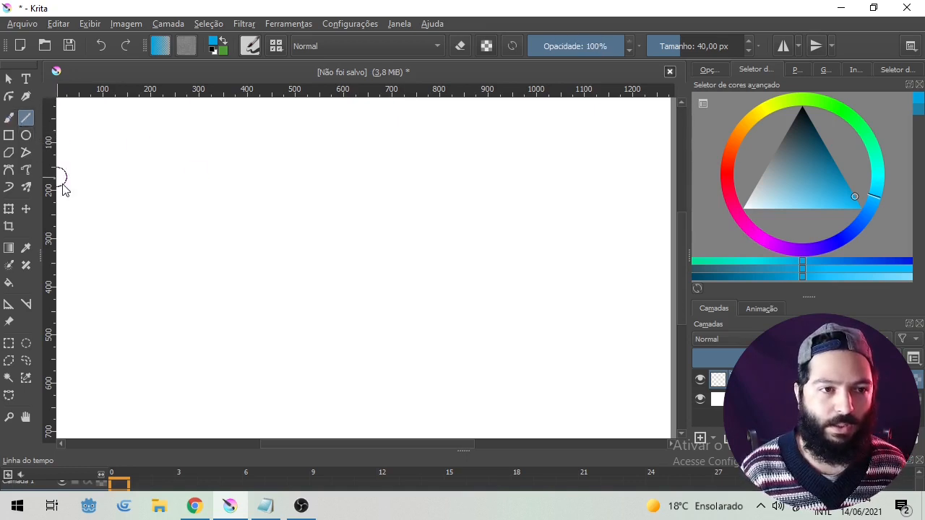
{"action": "left_click_drag", "start_coordinate": [97, 395], "coordinate": [620, 395]}
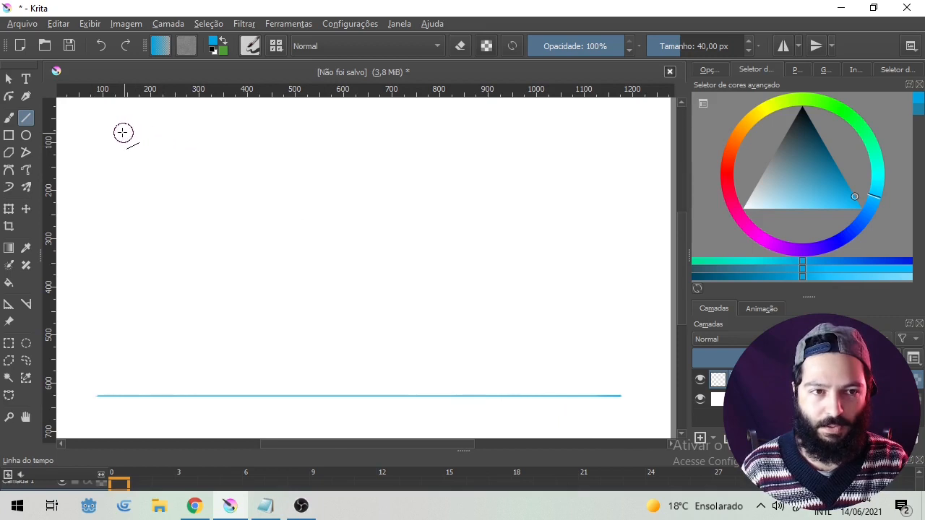
{"action": "left_click_drag", "start_coordinate": [99, 132], "coordinate": [607, 167]}
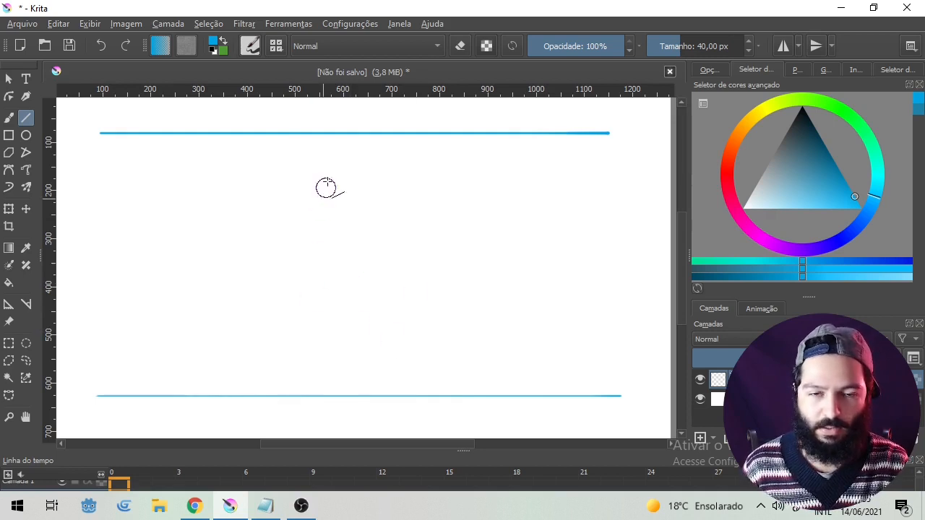
{"action": "left_click_drag", "start_coordinate": [344, 134], "coordinate": [343, 406]}
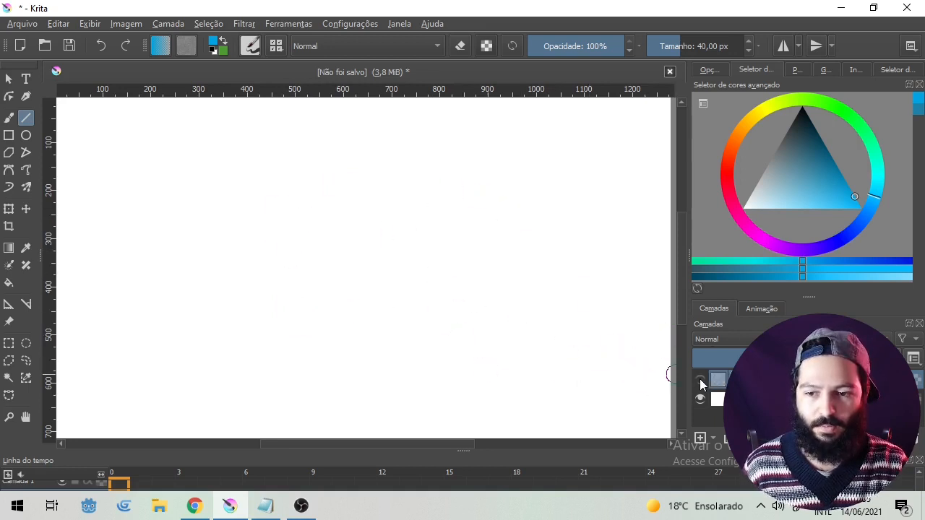
Toggle the guide-line layer's visibility off and on twice to check which lines it holds.
{"action": "left_click", "coordinate": [700, 380]}
{"action": "left_click", "coordinate": [700, 380]}
{"action": "left_click", "coordinate": [700, 381]}
{"action": "left_click", "coordinate": [700, 380]}
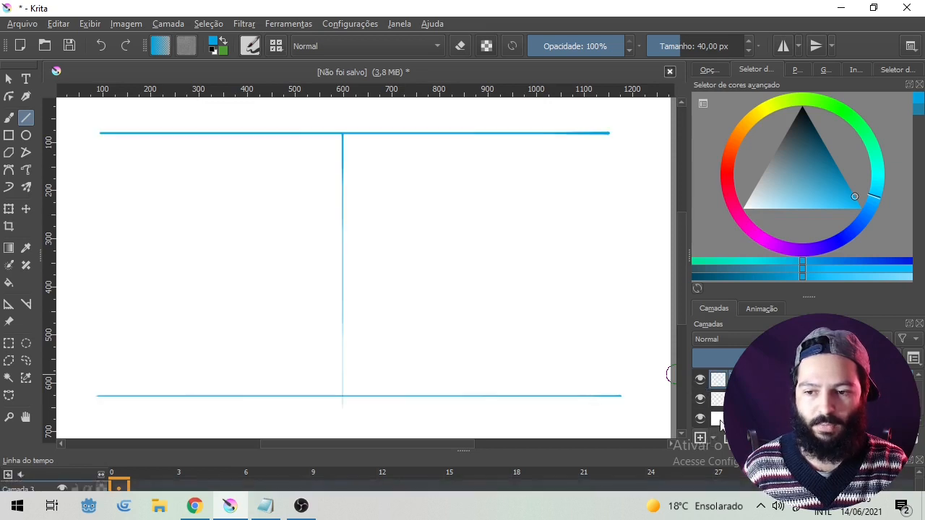
Add a new paint layer above the guide layer and name it esboco.
{"action": "left_click", "coordinate": [700, 438]}
{"action": "type", "text": "esboco"}
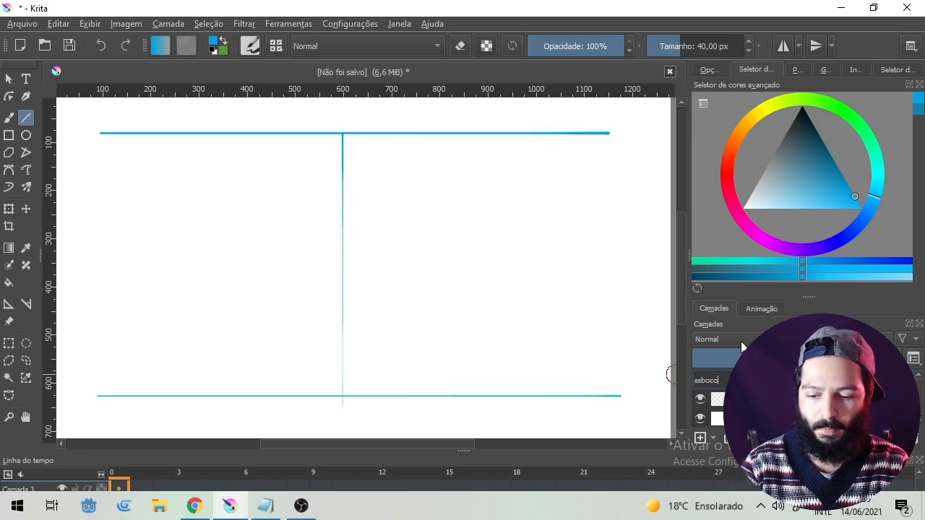
{"action": "key", "text": "Return"}
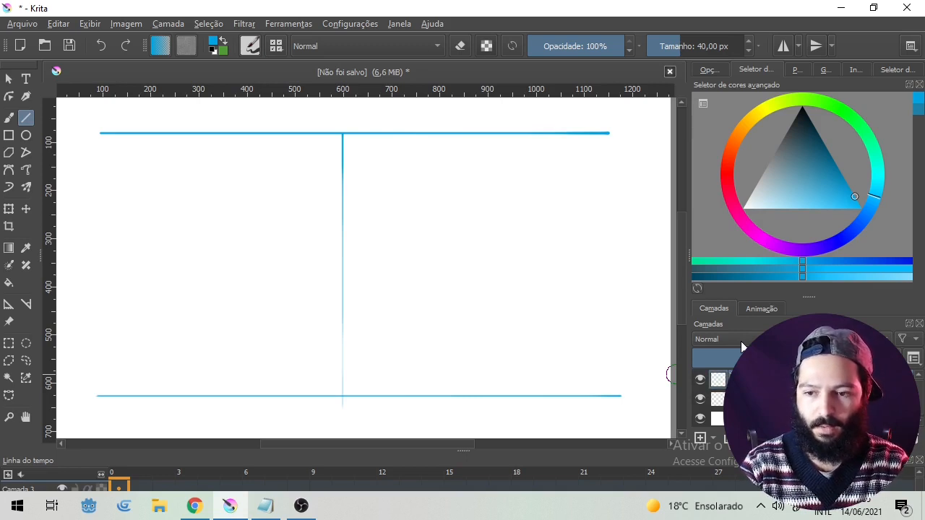
Switch to the freehand brush, test it with a scribble on the esboco layer, clear it, and toggle the guide layer's visibility.
{"action": "left_click", "coordinate": [9, 118]}
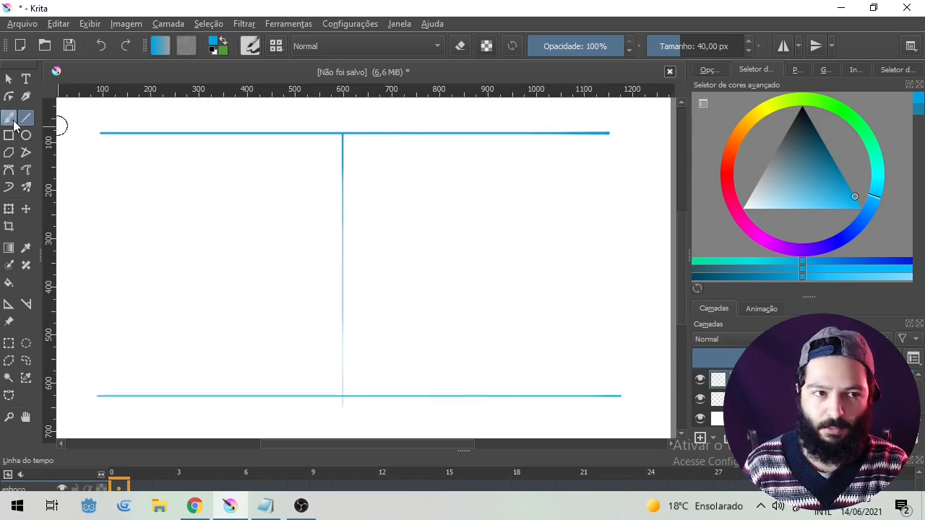
{"action": "mouse_move", "coordinate": [296, 153]}
{"action": "left_mouse_down"}
{"action": "mouse_move", "coordinate": [413, 350]}
{"action": "mouse_move", "coordinate": [169, 180]}
{"action": "mouse_move", "coordinate": [501, 241]}
{"action": "mouse_move", "coordinate": [407, 258]}
{"action": "mouse_move", "coordinate": [470, 231]}
{"action": "left_mouse_up"}
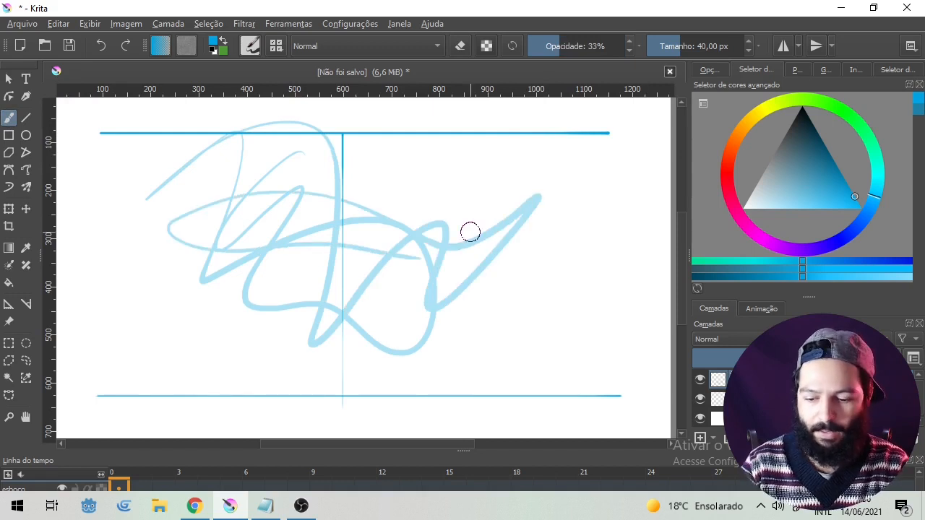
{"action": "key", "text": "Delete"}
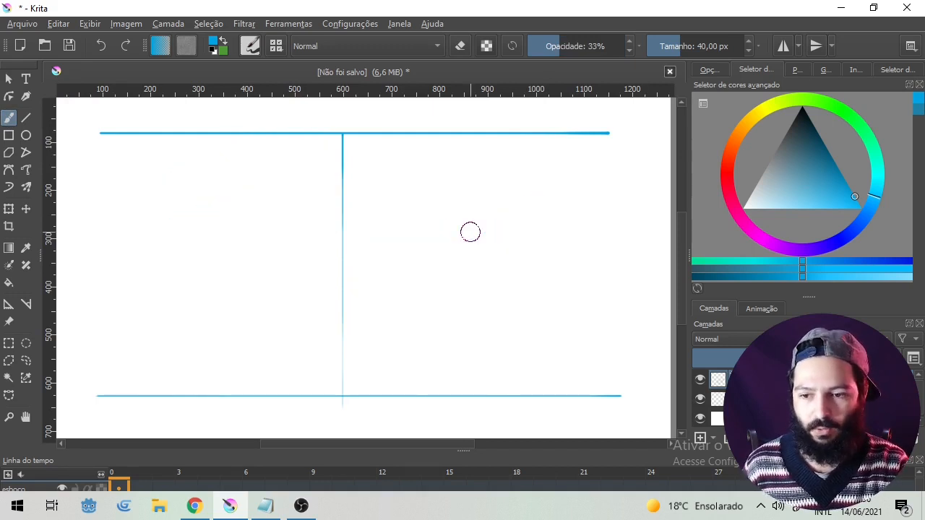
{"action": "left_click", "coordinate": [699, 399]}
{"action": "left_click", "coordinate": [699, 399]}
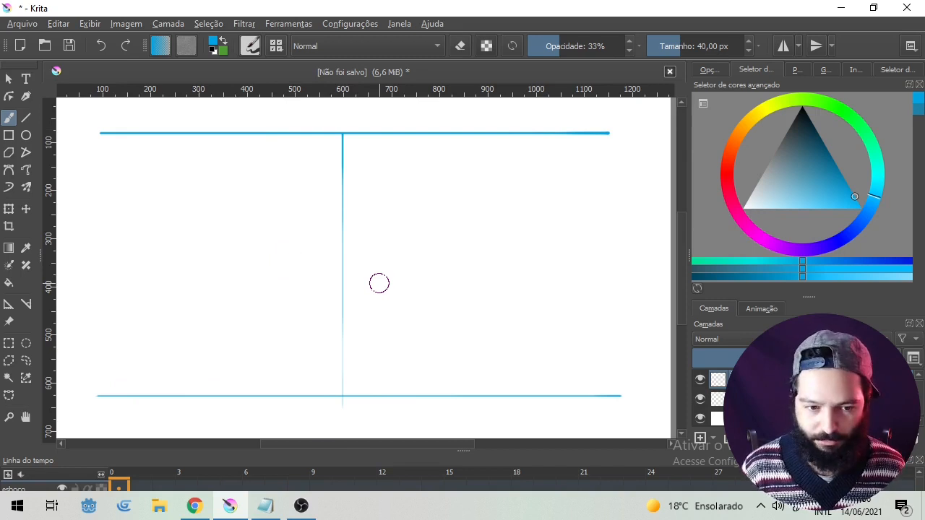
Rough out a boxy figure between the guides with a rectangular body, an oval head, oval arms and a short leg block.
{"action": "left_click_drag", "start_coordinate": [418, 298], "coordinate": [412, 302]}
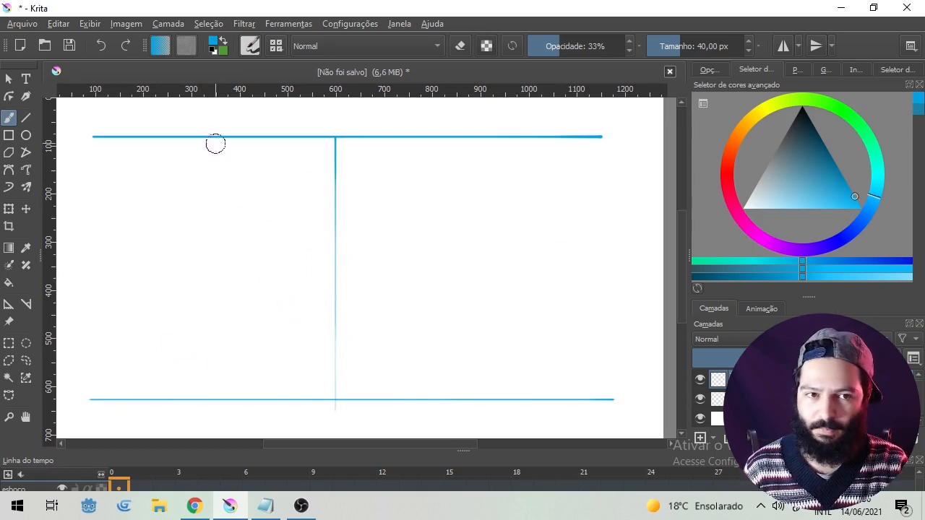
{"action": "left_click_drag", "start_coordinate": [198, 336], "coordinate": [437, 330]}
{"action": "left_click_drag", "start_coordinate": [448, 141], "coordinate": [448, 351]}
{"action": "left_click_drag", "start_coordinate": [220, 143], "coordinate": [481, 151]}
{"action": "mouse_move", "coordinate": [275, 151]}
{"action": "left_mouse_down"}
{"action": "mouse_move", "coordinate": [196, 157]}
{"action": "mouse_move", "coordinate": [206, 329]}
{"action": "left_mouse_up"}
{"action": "mouse_move", "coordinate": [210, 163]}
{"action": "left_mouse_down"}
{"action": "mouse_move", "coordinate": [202, 340]}
{"action": "mouse_move", "coordinate": [477, 331]}
{"action": "left_mouse_up"}
{"action": "left_click_drag", "start_coordinate": [249, 347], "coordinate": [250, 405]}
{"action": "left_click_drag", "start_coordinate": [407, 345], "coordinate": [403, 413]}
{"action": "left_click_drag", "start_coordinate": [251, 392], "coordinate": [422, 397]}
{"action": "mouse_move", "coordinate": [361, 153]}
{"action": "left_mouse_down"}
{"action": "mouse_move", "coordinate": [340, 152]}
{"action": "mouse_move", "coordinate": [303, 249]}
{"action": "mouse_move", "coordinate": [400, 249]}
{"action": "left_mouse_up"}
{"action": "left_click_drag", "start_coordinate": [394, 141], "coordinate": [393, 259]}
{"action": "mouse_move", "coordinate": [367, 134]}
{"action": "left_mouse_down"}
{"action": "mouse_move", "coordinate": [313, 135]}
{"action": "mouse_move", "coordinate": [311, 268]}
{"action": "left_mouse_up"}
{"action": "left_click_drag", "start_coordinate": [231, 181], "coordinate": [278, 217]}
{"action": "left_click_drag", "start_coordinate": [440, 184], "coordinate": [419, 304]}
{"action": "left_click_drag", "start_coordinate": [311, 289], "coordinate": [202, 347]}
{"action": "mouse_move", "coordinate": [451, 282]}
{"action": "left_mouse_down"}
{"action": "mouse_move", "coordinate": [513, 331]}
{"action": "mouse_move", "coordinate": [404, 343]}
{"action": "mouse_move", "coordinate": [383, 335]}
{"action": "left_mouse_up"}
{"action": "left_click_drag", "start_coordinate": [337, 145], "coordinate": [366, 236]}
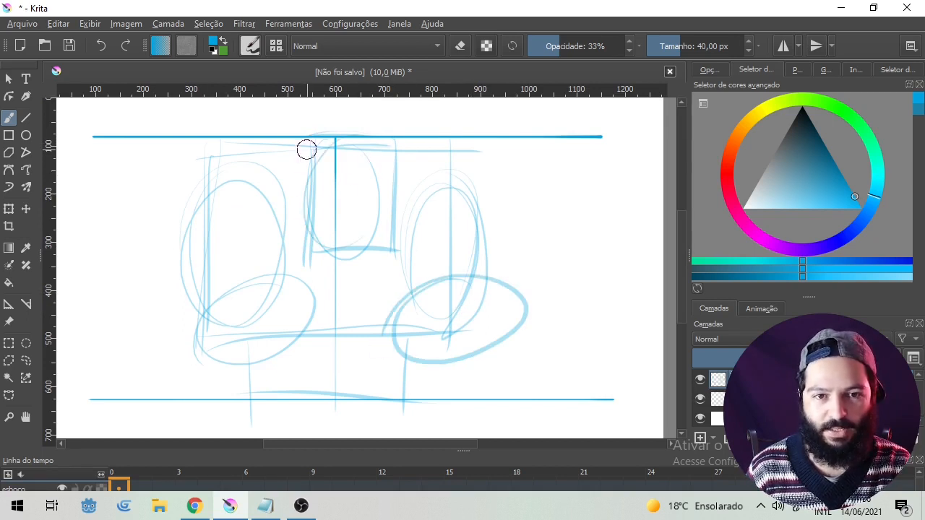
Strengthen the figure's left contour, sketch a small oval beside the left arm, and reinforce the right arm's lines.
{"action": "mouse_move", "coordinate": [208, 168]}
{"action": "left_mouse_down"}
{"action": "mouse_move", "coordinate": [189, 236]}
{"action": "mouse_move", "coordinate": [202, 324]}
{"action": "left_mouse_up"}
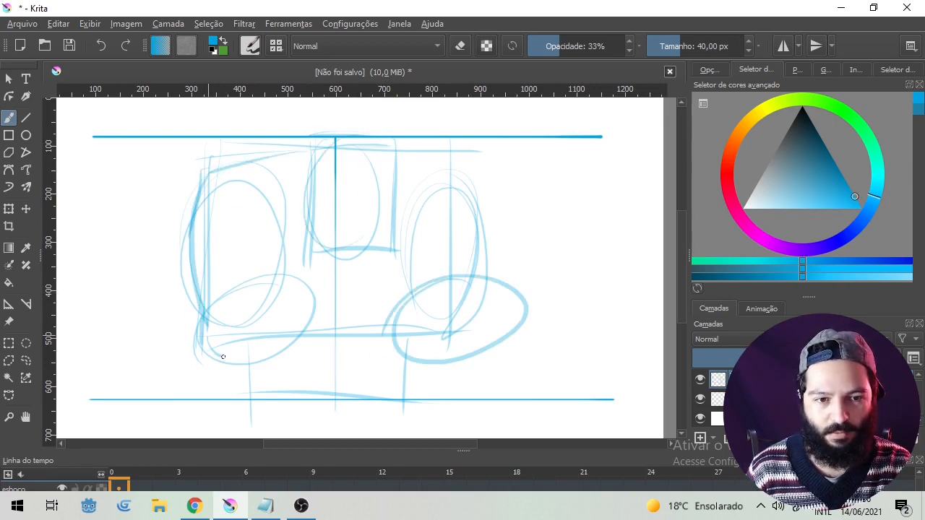
{"action": "left_click_drag", "start_coordinate": [217, 355], "coordinate": [311, 331]}
{"action": "mouse_move", "coordinate": [294, 273]}
{"action": "left_mouse_down"}
{"action": "mouse_move", "coordinate": [310, 338]}
{"action": "mouse_move", "coordinate": [298, 267]}
{"action": "left_mouse_up"}
{"action": "left_click_drag", "start_coordinate": [279, 273], "coordinate": [261, 313]}
{"action": "left_click_drag", "start_coordinate": [271, 206], "coordinate": [283, 267]}
{"action": "left_click_drag", "start_coordinate": [273, 215], "coordinate": [276, 267]}
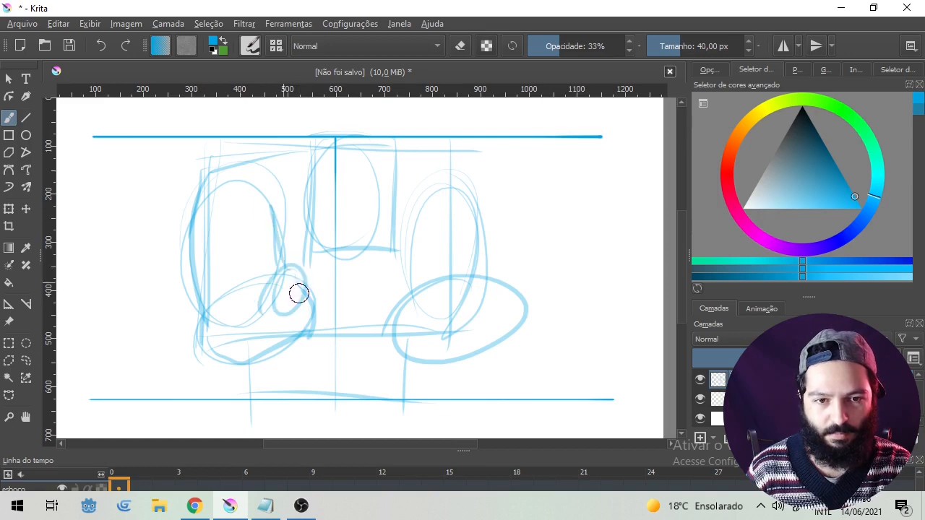
{"action": "left_click_drag", "start_coordinate": [405, 247], "coordinate": [418, 296]}
{"action": "mouse_move", "coordinate": [445, 186]}
{"action": "left_mouse_down"}
{"action": "mouse_move", "coordinate": [435, 348]}
{"action": "mouse_move", "coordinate": [391, 331]}
{"action": "mouse_move", "coordinate": [405, 383]}
{"action": "left_mouse_up"}
{"action": "left_click_drag", "start_coordinate": [416, 339], "coordinate": [414, 380]}
Sketch the figure's legs along the lower guide, with a rectangular gap between them.
{"action": "left_click_drag", "start_coordinate": [249, 354], "coordinate": [251, 396]}
{"action": "mouse_move", "coordinate": [292, 359]}
{"action": "left_mouse_down"}
{"action": "mouse_move", "coordinate": [293, 402]}
{"action": "mouse_move", "coordinate": [373, 361]}
{"action": "mouse_move", "coordinate": [378, 394]}
{"action": "mouse_move", "coordinate": [422, 399]}
{"action": "left_mouse_up"}
{"action": "left_click_drag", "start_coordinate": [425, 347], "coordinate": [425, 398]}
{"action": "left_click_drag", "start_coordinate": [309, 360], "coordinate": [372, 361]}
{"action": "mouse_move", "coordinate": [292, 360]}
{"action": "left_mouse_down"}
{"action": "mouse_move", "coordinate": [383, 367]}
{"action": "mouse_move", "coordinate": [378, 401]}
{"action": "left_mouse_up"}
{"action": "left_click_drag", "start_coordinate": [379, 399], "coordinate": [436, 402]}
{"action": "left_click_drag", "start_coordinate": [438, 352], "coordinate": [433, 393]}
Reinforce the figure's sloping shoulder lines and square head, and clear the whole trial sketch from the layer.
{"action": "mouse_move", "coordinate": [210, 176]}
{"action": "left_mouse_down"}
{"action": "mouse_move", "coordinate": [348, 156]}
{"action": "mouse_move", "coordinate": [470, 175]}
{"action": "left_mouse_up"}
{"action": "mouse_move", "coordinate": [399, 150]}
{"action": "left_mouse_down"}
{"action": "mouse_move", "coordinate": [484, 192]}
{"action": "mouse_move", "coordinate": [452, 203]}
{"action": "mouse_move", "coordinate": [402, 245]}
{"action": "left_mouse_up"}
{"action": "left_click_drag", "start_coordinate": [370, 143], "coordinate": [365, 233]}
{"action": "left_click_drag", "start_coordinate": [315, 185], "coordinate": [393, 185]}
{"action": "mouse_move", "coordinate": [388, 134]}
{"action": "left_mouse_down"}
{"action": "mouse_move", "coordinate": [358, 134]}
{"action": "mouse_move", "coordinate": [317, 138]}
{"action": "mouse_move", "coordinate": [310, 252]}
{"action": "left_mouse_up"}
{"action": "left_click_drag", "start_coordinate": [310, 249], "coordinate": [403, 238]}
{"action": "left_click_drag", "start_coordinate": [402, 138], "coordinate": [402, 250]}
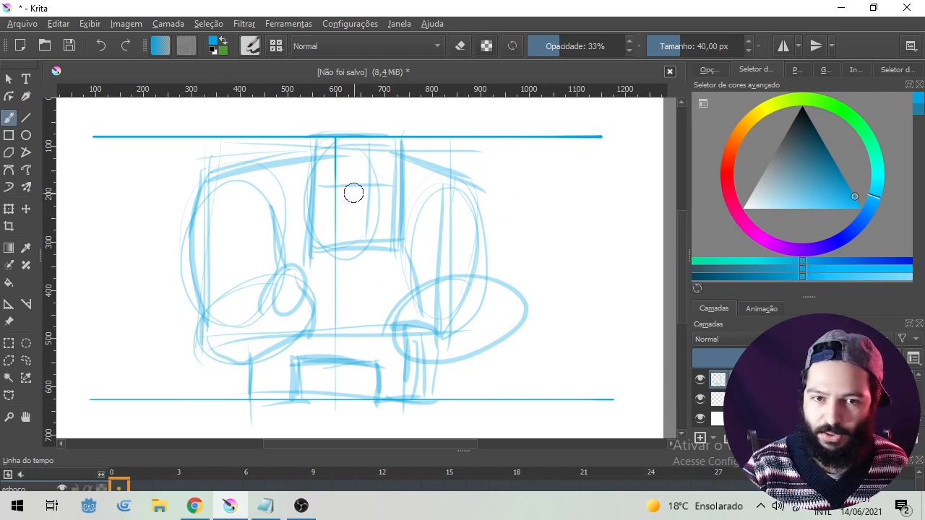
{"action": "key", "text": "Delete"}
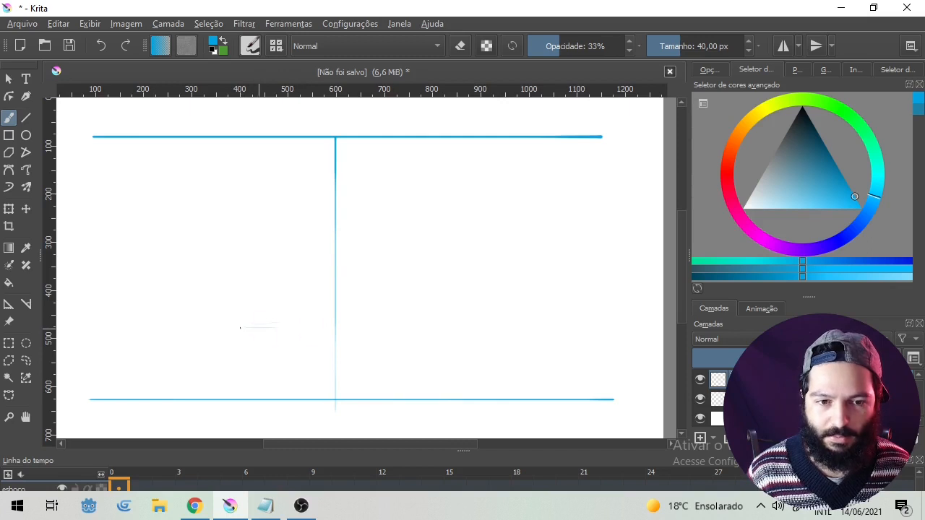
Sketch the body's horizontal base with light overlapping strokes about 400 px wide, crossing the vertical guide above the lower guide.
{"action": "mouse_move", "coordinate": [322, 329]}
{"action": "left_mouse_down"}
{"action": "mouse_move", "coordinate": [284, 328]}
{"action": "mouse_move", "coordinate": [372, 324]}
{"action": "mouse_move", "coordinate": [282, 326]}
{"action": "mouse_move", "coordinate": [365, 329]}
{"action": "left_mouse_up"}
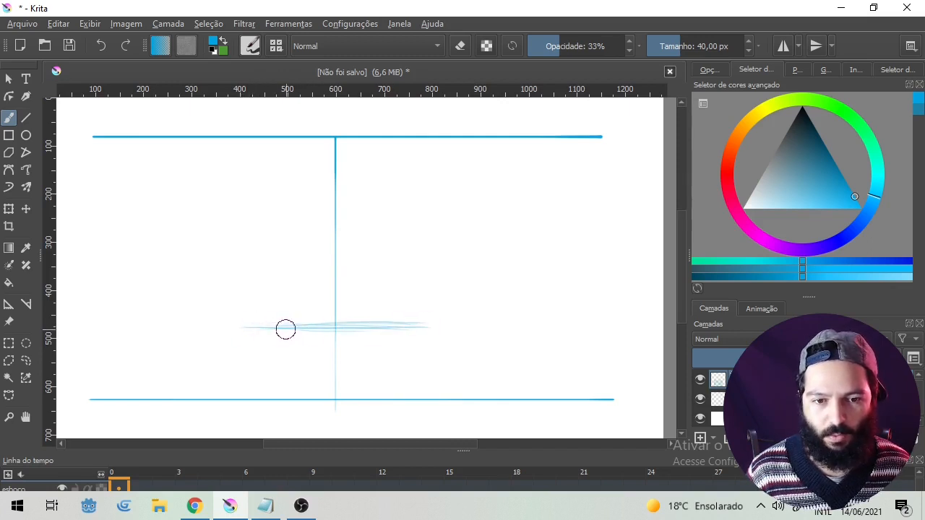
{"action": "key", "text": "ctrl+z"}
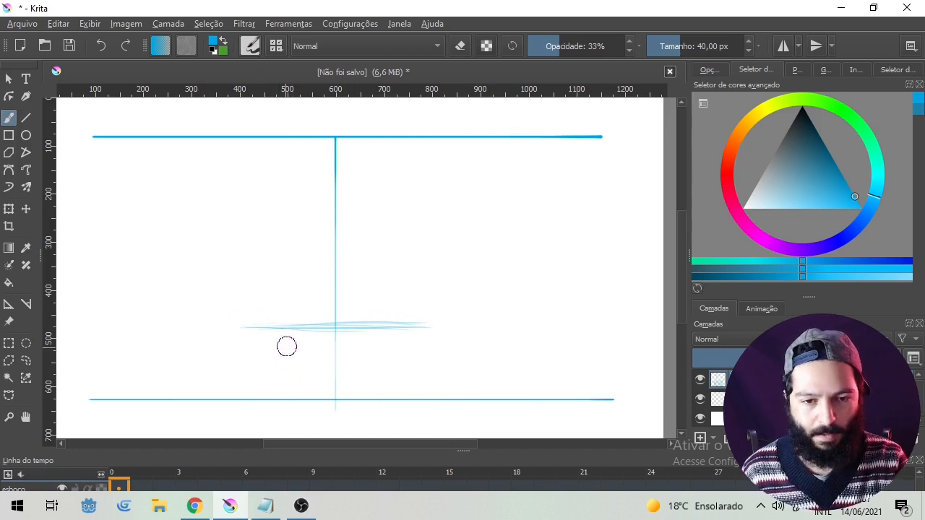
Try rough strokes for the legs, torso and head around the base line, and undo them so only the base remains.
{"action": "left_click_drag", "start_coordinate": [293, 333], "coordinate": [294, 419]}
{"action": "key", "text": "ctrl+z"}
{"action": "mouse_move", "coordinate": [242, 325]}
{"action": "left_mouse_down"}
{"action": "mouse_move", "coordinate": [437, 209]}
{"action": "mouse_move", "coordinate": [436, 317]}
{"action": "left_mouse_up"}
{"action": "key", "text": "ctrl+z"}
{"action": "mouse_move", "coordinate": [246, 287]}
{"action": "left_mouse_down"}
{"action": "mouse_move", "coordinate": [453, 280]}
{"action": "mouse_move", "coordinate": [309, 289]}
{"action": "mouse_move", "coordinate": [293, 324]}
{"action": "mouse_move", "coordinate": [289, 398]}
{"action": "left_mouse_up"}
{"action": "mouse_move", "coordinate": [295, 318]}
{"action": "left_mouse_down"}
{"action": "mouse_move", "coordinate": [371, 275]}
{"action": "mouse_move", "coordinate": [414, 403]}
{"action": "left_mouse_up"}
{"action": "mouse_move", "coordinate": [402, 283]}
{"action": "left_mouse_down"}
{"action": "mouse_move", "coordinate": [336, 139]}
{"action": "mouse_move", "coordinate": [391, 155]}
{"action": "left_mouse_up"}
{"action": "mouse_move", "coordinate": [334, 139]}
{"action": "left_mouse_down"}
{"action": "mouse_move", "coordinate": [296, 224]}
{"action": "mouse_move", "coordinate": [278, 211]}
{"action": "left_mouse_up"}
{"action": "mouse_move", "coordinate": [211, 273]}
{"action": "left_mouse_down"}
{"action": "mouse_move", "coordinate": [417, 205]}
{"action": "mouse_move", "coordinate": [488, 286]}
{"action": "left_mouse_up"}
{"action": "key", "text": "Delete"}
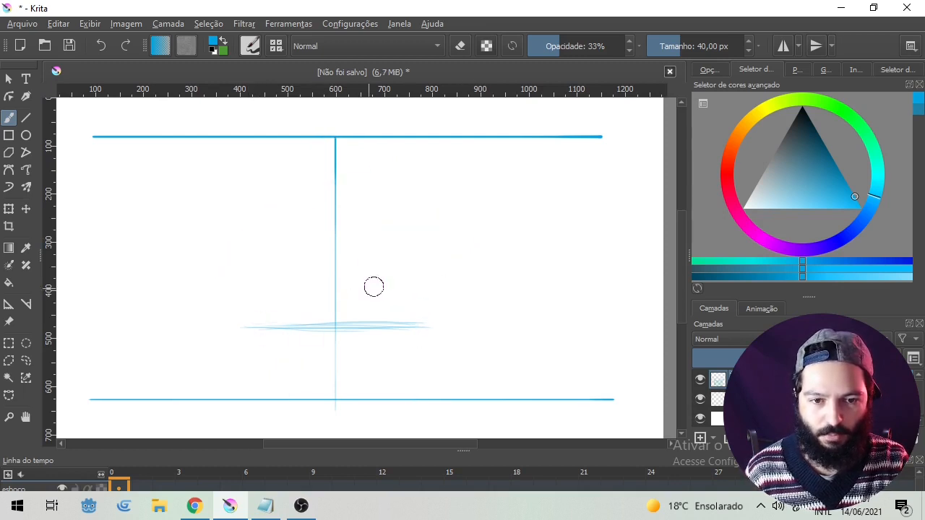
{"action": "left_click_drag", "start_coordinate": [293, 277], "coordinate": [410, 276]}
{"action": "key", "text": "ctrl+z"}
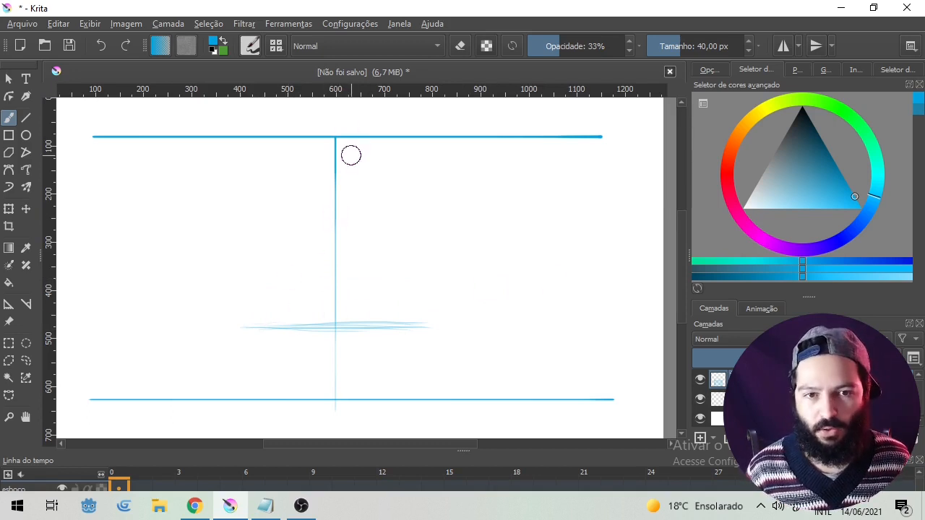
Sketch a dome-shaped body from the upper guide down to the base, with a curved vertical contour right of the center line.
{"action": "mouse_move", "coordinate": [339, 141]}
{"action": "left_mouse_down"}
{"action": "mouse_move", "coordinate": [251, 254]}
{"action": "mouse_move", "coordinate": [265, 296]}
{"action": "mouse_move", "coordinate": [274, 201]}
{"action": "left_mouse_up"}
{"action": "mouse_move", "coordinate": [343, 153]}
{"action": "left_mouse_down"}
{"action": "mouse_move", "coordinate": [404, 217]}
{"action": "mouse_move", "coordinate": [420, 340]}
{"action": "mouse_move", "coordinate": [397, 188]}
{"action": "mouse_move", "coordinate": [327, 176]}
{"action": "mouse_move", "coordinate": [279, 187]}
{"action": "mouse_move", "coordinate": [279, 231]}
{"action": "mouse_move", "coordinate": [252, 313]}
{"action": "mouse_move", "coordinate": [254, 286]}
{"action": "mouse_move", "coordinate": [257, 329]}
{"action": "mouse_move", "coordinate": [312, 330]}
{"action": "mouse_move", "coordinate": [251, 328]}
{"action": "mouse_move", "coordinate": [413, 323]}
{"action": "mouse_move", "coordinate": [278, 330]}
{"action": "left_mouse_up"}
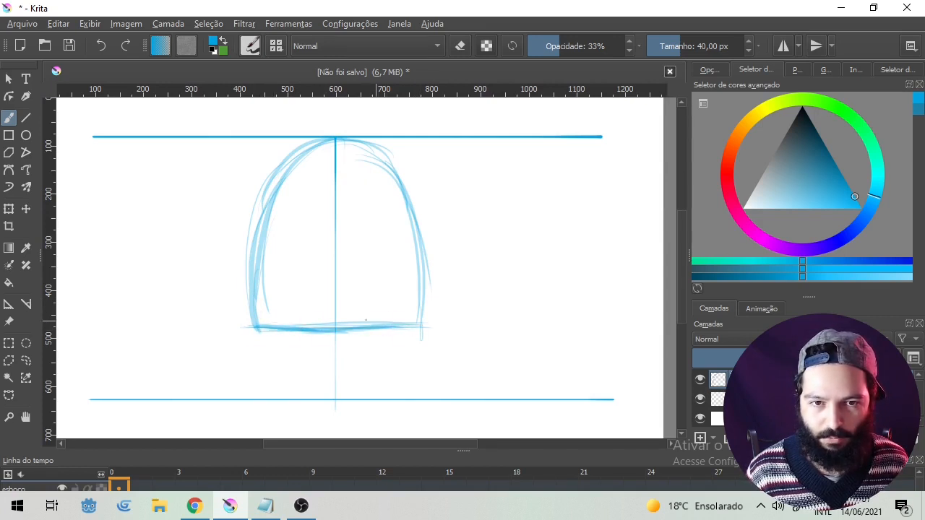
{"action": "left_click_drag", "start_coordinate": [347, 147], "coordinate": [364, 264]}
{"action": "left_click_drag", "start_coordinate": [350, 146], "coordinate": [366, 300]}
{"action": "left_click_drag", "start_coordinate": [370, 240], "coordinate": [371, 320]}
{"action": "left_click_drag", "start_coordinate": [372, 320], "coordinate": [369, 188]}
{"action": "mouse_move", "coordinate": [365, 153]}
{"action": "left_mouse_down"}
{"action": "mouse_move", "coordinate": [369, 323]}
{"action": "mouse_move", "coordinate": [373, 206]}
{"action": "mouse_move", "coordinate": [364, 328]}
{"action": "left_mouse_up"}
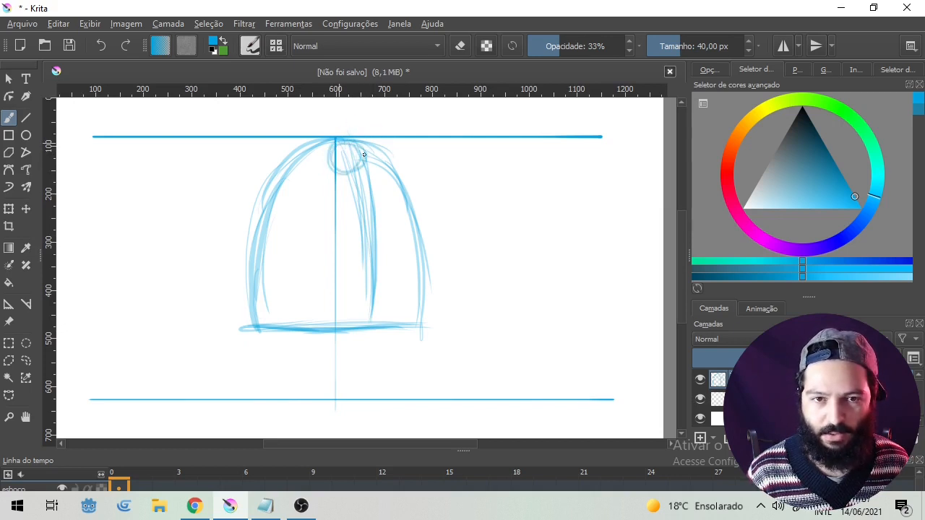
Undo the small circle at the top of the dome and draw a thick oval ring slightly lower, over the curved contour.
{"action": "key", "text": "ctrl+z"}
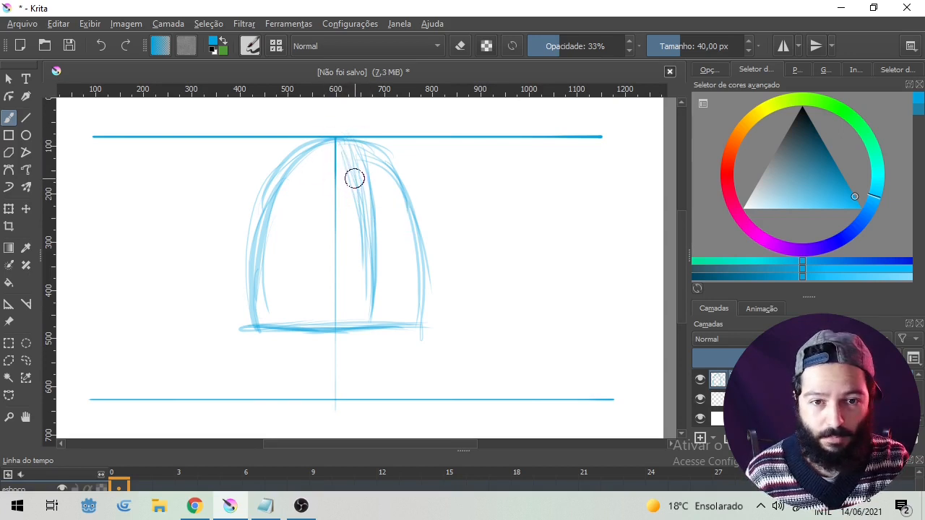
{"action": "mouse_move", "coordinate": [371, 181]}
{"action": "left_mouse_down"}
{"action": "mouse_move", "coordinate": [346, 171]}
{"action": "mouse_move", "coordinate": [357, 204]}
{"action": "mouse_move", "coordinate": [361, 171]}
{"action": "mouse_move", "coordinate": [352, 196]}
{"action": "mouse_move", "coordinate": [359, 168]}
{"action": "mouse_move", "coordinate": [343, 174]}
{"action": "mouse_move", "coordinate": [371, 195]}
{"action": "mouse_move", "coordinate": [346, 194]}
{"action": "mouse_move", "coordinate": [349, 173]}
{"action": "mouse_move", "coordinate": [356, 198]}
{"action": "mouse_move", "coordinate": [372, 173]}
{"action": "mouse_move", "coordinate": [370, 192]}
{"action": "mouse_move", "coordinate": [344, 185]}
{"action": "left_mouse_up"}
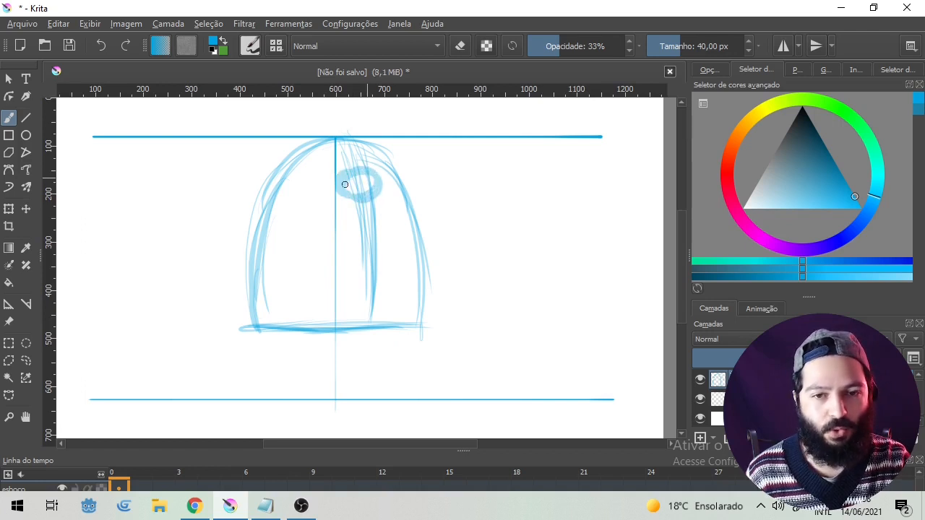
Undo the thick oval ring over the curved contour, and try a thinner oval in the same area before undoing it as well.
{"action": "key", "text": "ctrl+z"}
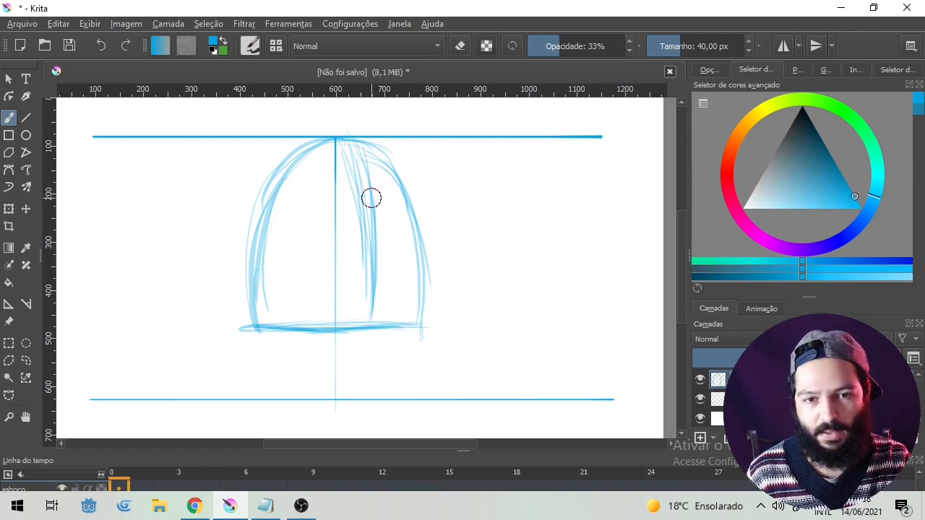
{"action": "mouse_move", "coordinate": [365, 178]}
{"action": "left_mouse_down"}
{"action": "mouse_move", "coordinate": [350, 208]}
{"action": "mouse_move", "coordinate": [353, 177]}
{"action": "left_mouse_up"}
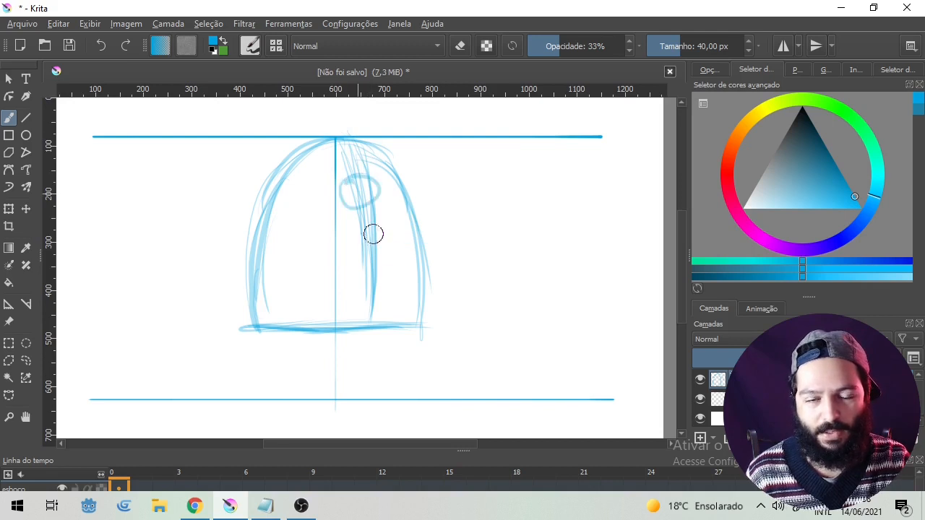
{"action": "key", "text": "ctrl+z"}
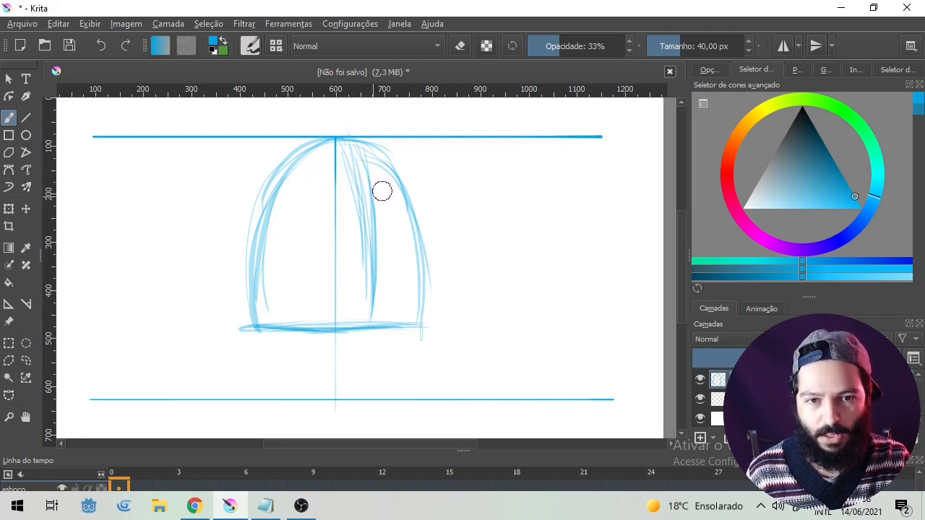
Reinforce the curved contour and lightly sketch two small circles across the upper body and two legs from the base to the lower guide.
{"action": "mouse_move", "coordinate": [343, 140]}
{"action": "left_mouse_down"}
{"action": "mouse_move", "coordinate": [371, 181]}
{"action": "mouse_move", "coordinate": [383, 229]}
{"action": "mouse_move", "coordinate": [375, 315]}
{"action": "left_mouse_up"}
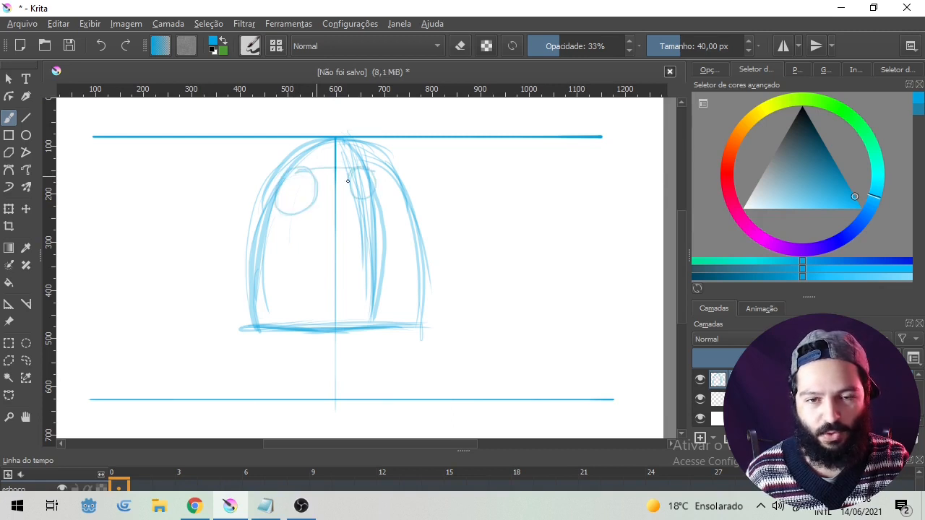
{"action": "key", "text": "ctrl+z"}
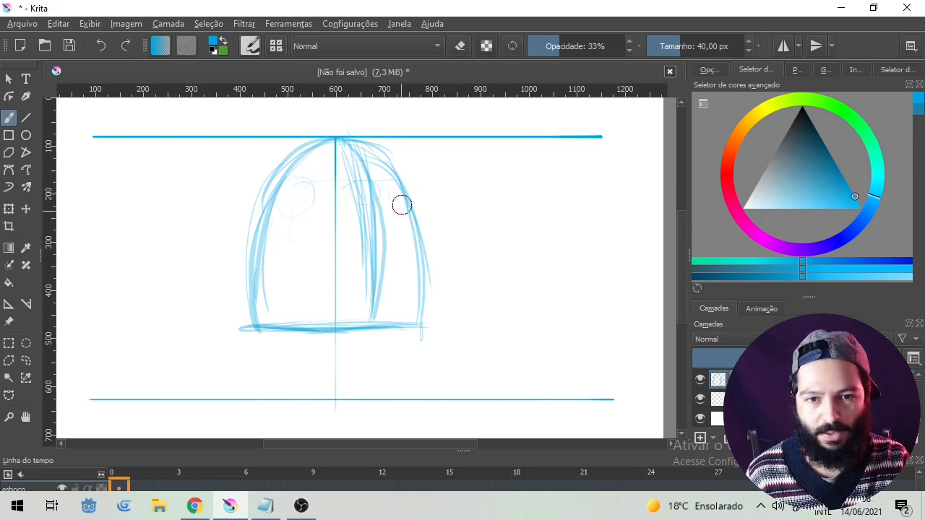
{"action": "left_click_drag", "start_coordinate": [379, 204], "coordinate": [393, 185]}
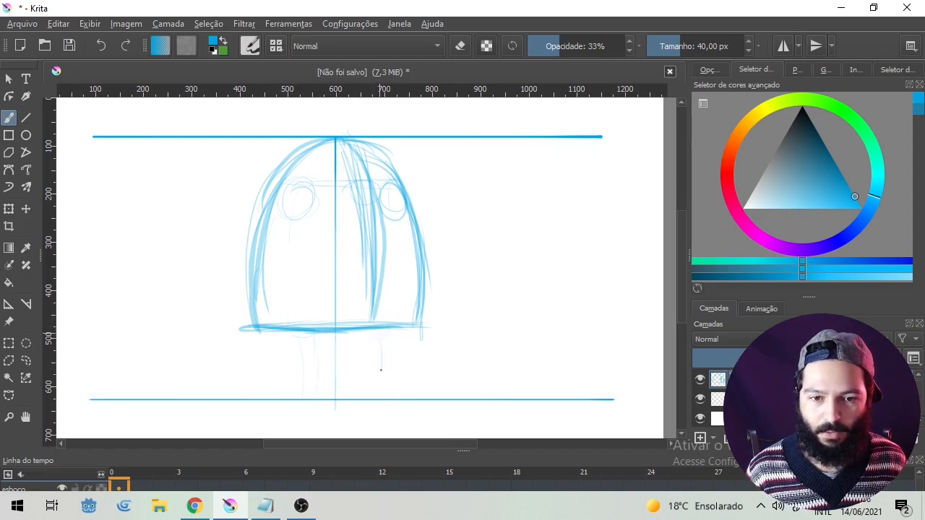
{"action": "left_click_drag", "start_coordinate": [380, 351], "coordinate": [375, 397]}
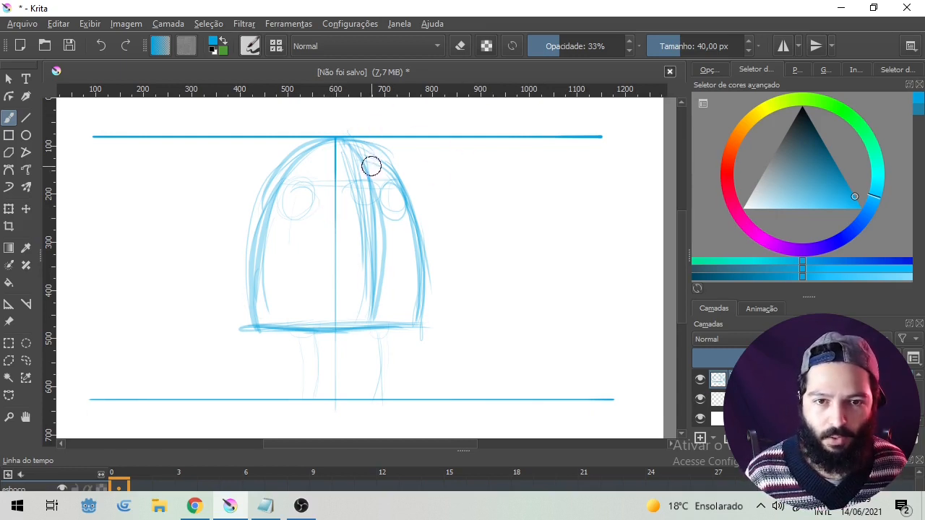
Draw a thick upright oval about 110 px wide near the dome's top, over the contour, and a light curved arm below it.
{"action": "mouse_move", "coordinate": [371, 157]}
{"action": "left_mouse_down"}
{"action": "mouse_move", "coordinate": [346, 194]}
{"action": "mouse_move", "coordinate": [343, 175]}
{"action": "mouse_move", "coordinate": [354, 216]}
{"action": "left_mouse_up"}
{"action": "mouse_move", "coordinate": [364, 151]}
{"action": "left_mouse_down"}
{"action": "mouse_move", "coordinate": [362, 218]}
{"action": "mouse_move", "coordinate": [384, 170]}
{"action": "mouse_move", "coordinate": [348, 206]}
{"action": "mouse_move", "coordinate": [375, 174]}
{"action": "mouse_move", "coordinate": [389, 177]}
{"action": "mouse_move", "coordinate": [369, 147]}
{"action": "mouse_move", "coordinate": [355, 168]}
{"action": "mouse_move", "coordinate": [344, 163]}
{"action": "mouse_move", "coordinate": [389, 198]}
{"action": "mouse_move", "coordinate": [379, 167]}
{"action": "mouse_move", "coordinate": [343, 208]}
{"action": "mouse_move", "coordinate": [372, 153]}
{"action": "left_mouse_up"}
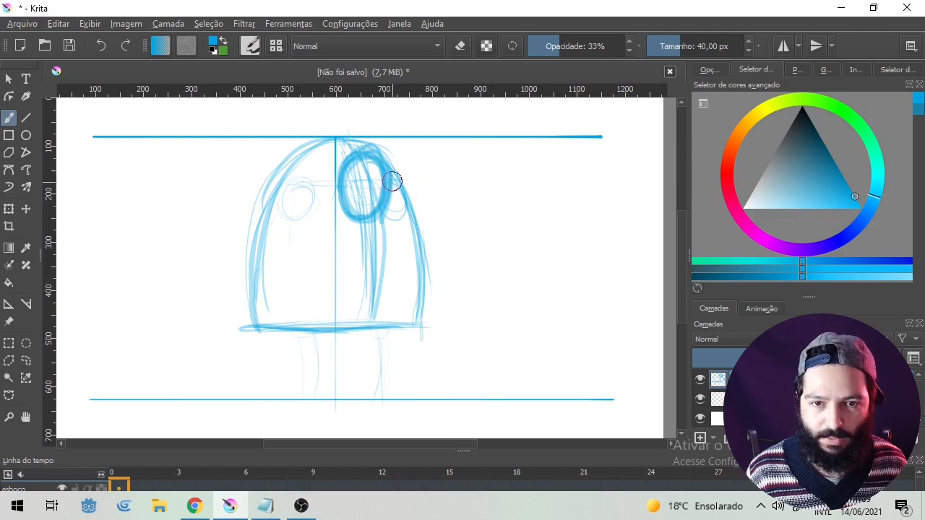
{"action": "left_click_drag", "start_coordinate": [376, 223], "coordinate": [383, 251]}
{"action": "mouse_move", "coordinate": [404, 211]}
{"action": "left_mouse_down"}
{"action": "mouse_move", "coordinate": [421, 260]}
{"action": "mouse_move", "coordinate": [387, 210]}
{"action": "mouse_move", "coordinate": [413, 274]}
{"action": "mouse_move", "coordinate": [406, 210]}
{"action": "mouse_move", "coordinate": [413, 264]}
{"action": "mouse_move", "coordinate": [396, 222]}
{"action": "mouse_move", "coordinate": [379, 257]}
{"action": "mouse_move", "coordinate": [424, 234]}
{"action": "mouse_move", "coordinate": [395, 230]}
{"action": "mouse_move", "coordinate": [419, 273]}
{"action": "left_mouse_up"}
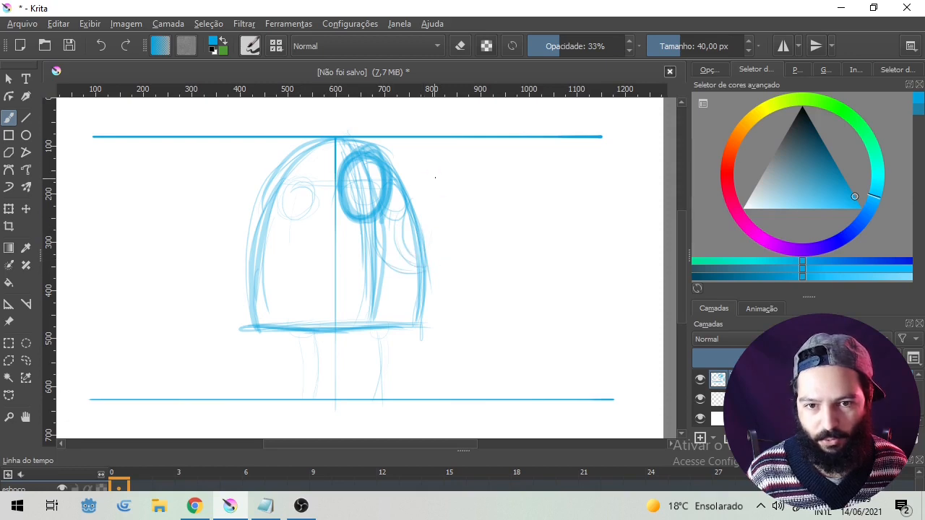
{"action": "mouse_move", "coordinate": [467, 140]}
{"action": "left_mouse_down"}
{"action": "mouse_move", "coordinate": [430, 158]}
{"action": "mouse_move", "coordinate": [451, 200]}
{"action": "mouse_move", "coordinate": [442, 200]}
{"action": "mouse_move", "coordinate": [489, 197]}
{"action": "mouse_move", "coordinate": [485, 236]}
{"action": "mouse_move", "coordinate": [448, 241]}
{"action": "left_mouse_up"}
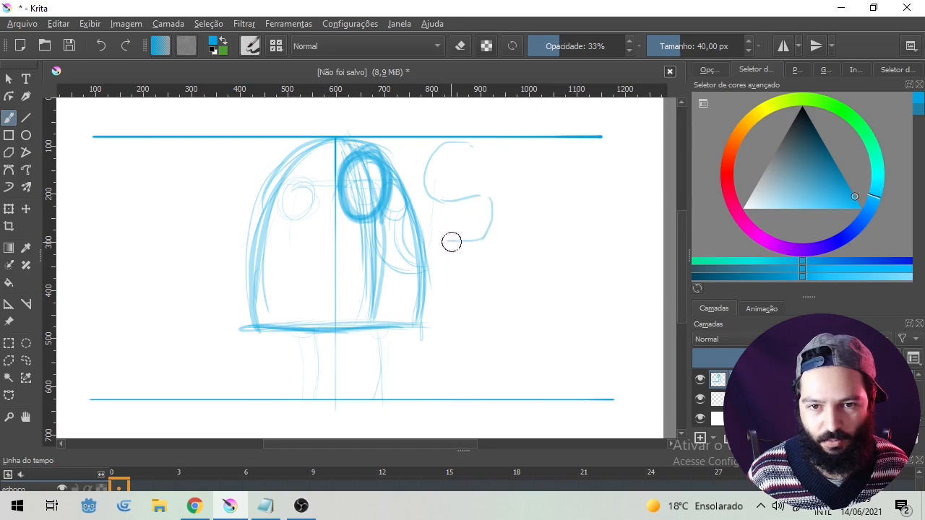
{"action": "left_click", "coordinate": [456, 205], "text": "ctrl"}
{"action": "key", "text": "ctrl+z"}
{"action": "key", "text": "ctrl+z"}
{"action": "key", "text": "ctrl+z"}
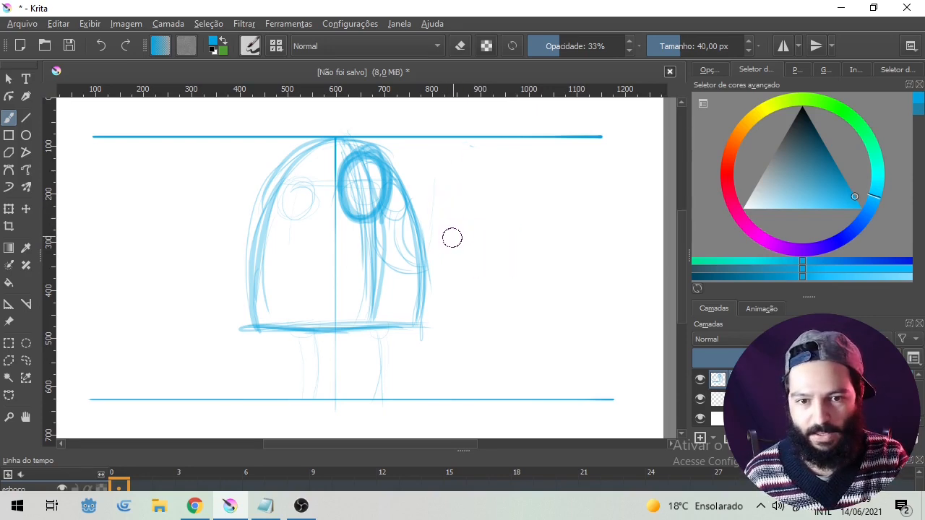
{"action": "key", "text": "ctrl+z"}
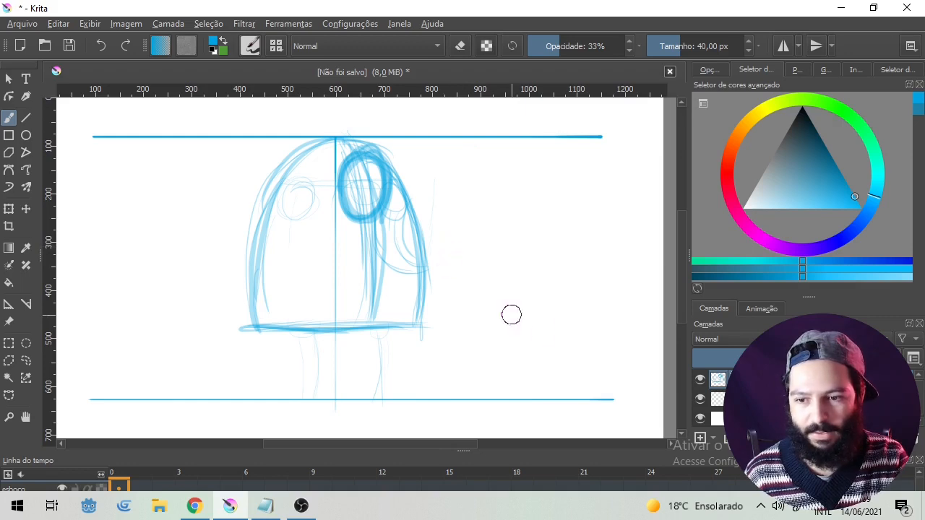
Add a new layer above the esboco layer and name it gancho.
{"action": "left_click", "coordinate": [699, 438]}
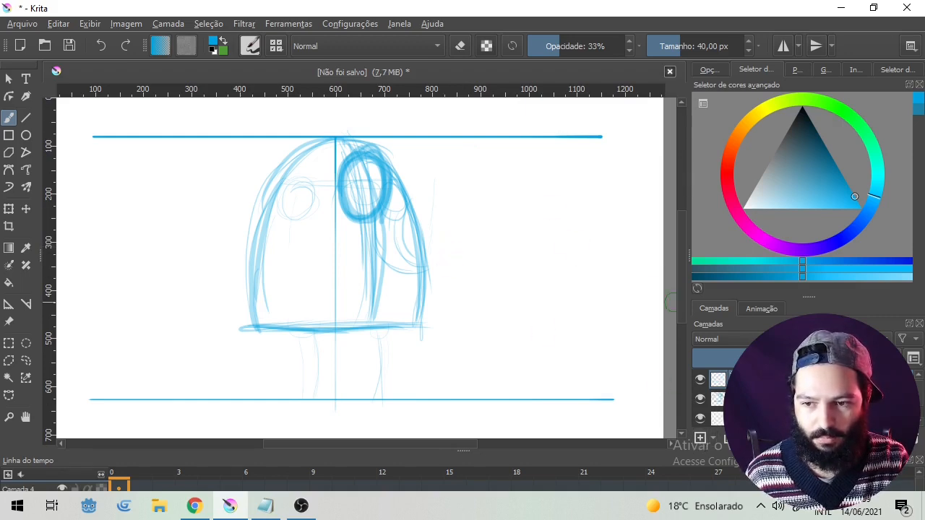
{"action": "double_click", "coordinate": [755, 379]}
{"action": "type", "text": "gancho"}
{"action": "key", "text": "Return"}
Sketch the curved arm on the gancho layer along the body's right side, and check it with the esboco layer briefly hidden.
{"action": "mouse_move", "coordinate": [372, 209]}
{"action": "left_mouse_down"}
{"action": "mouse_move", "coordinate": [417, 221]}
{"action": "mouse_move", "coordinate": [404, 229]}
{"action": "mouse_move", "coordinate": [411, 270]}
{"action": "mouse_move", "coordinate": [411, 196]}
{"action": "mouse_move", "coordinate": [378, 205]}
{"action": "mouse_move", "coordinate": [412, 273]}
{"action": "left_mouse_up"}
{"action": "left_click_drag", "start_coordinate": [407, 214], "coordinate": [414, 265]}
{"action": "mouse_move", "coordinate": [398, 190]}
{"action": "left_mouse_down"}
{"action": "mouse_move", "coordinate": [396, 216]}
{"action": "mouse_move", "coordinate": [432, 269]}
{"action": "left_mouse_up"}
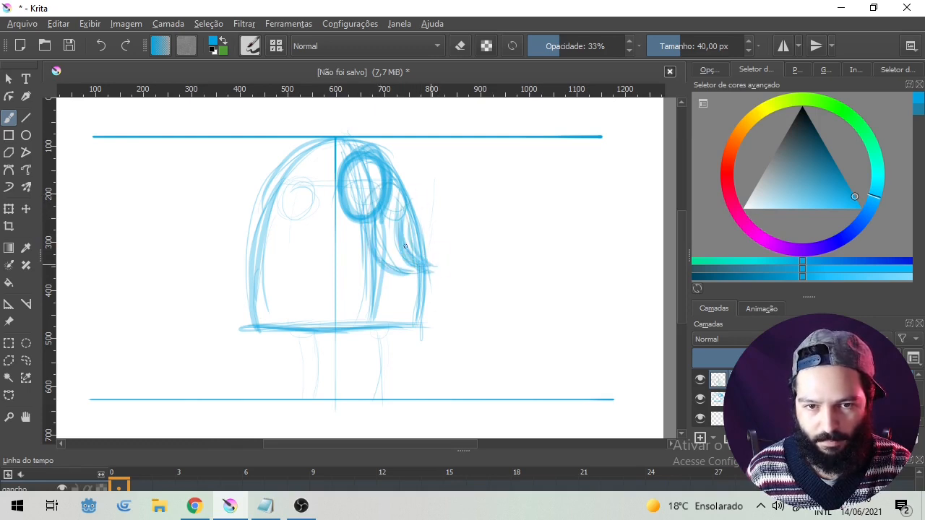
{"action": "left_click", "coordinate": [700, 399]}
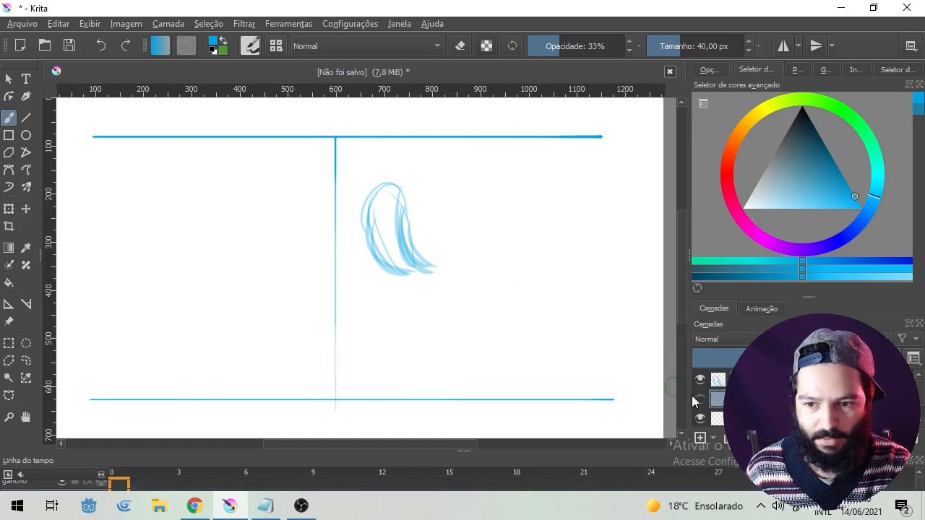
{"action": "left_click", "coordinate": [700, 399]}
Sketch a large curled hook extending from the end of the arm, reaching up to just below the upper guide.
{"action": "mouse_move", "coordinate": [372, 203]}
{"action": "left_mouse_down"}
{"action": "mouse_move", "coordinate": [394, 203]}
{"action": "mouse_move", "coordinate": [426, 274]}
{"action": "mouse_move", "coordinate": [437, 260]}
{"action": "mouse_move", "coordinate": [429, 271]}
{"action": "mouse_move", "coordinate": [436, 260]}
{"action": "mouse_move", "coordinate": [403, 261]}
{"action": "mouse_move", "coordinate": [398, 278]}
{"action": "mouse_move", "coordinate": [461, 231]}
{"action": "mouse_move", "coordinate": [448, 169]}
{"action": "mouse_move", "coordinate": [514, 190]}
{"action": "mouse_move", "coordinate": [523, 213]}
{"action": "mouse_move", "coordinate": [493, 155]}
{"action": "mouse_move", "coordinate": [458, 207]}
{"action": "mouse_move", "coordinate": [482, 230]}
{"action": "mouse_move", "coordinate": [457, 260]}
{"action": "mouse_move", "coordinate": [437, 261]}
{"action": "left_mouse_up"}
{"action": "mouse_move", "coordinate": [463, 231]}
{"action": "left_mouse_down"}
{"action": "mouse_move", "coordinate": [435, 218]}
{"action": "mouse_move", "coordinate": [450, 219]}
{"action": "mouse_move", "coordinate": [449, 166]}
{"action": "mouse_move", "coordinate": [484, 146]}
{"action": "mouse_move", "coordinate": [533, 195]}
{"action": "mouse_move", "coordinate": [496, 211]}
{"action": "mouse_move", "coordinate": [495, 200]}
{"action": "mouse_move", "coordinate": [508, 207]}
{"action": "mouse_move", "coordinate": [520, 179]}
{"action": "mouse_move", "coordinate": [480, 162]}
{"action": "mouse_move", "coordinate": [487, 156]}
{"action": "mouse_move", "coordinate": [453, 264]}
{"action": "left_mouse_up"}
{"action": "mouse_move", "coordinate": [531, 219]}
{"action": "left_mouse_down"}
{"action": "mouse_move", "coordinate": [507, 219]}
{"action": "mouse_move", "coordinate": [530, 200]}
{"action": "mouse_move", "coordinate": [527, 171]}
{"action": "mouse_move", "coordinate": [495, 147]}
{"action": "mouse_move", "coordinate": [430, 195]}
{"action": "mouse_move", "coordinate": [443, 169]}
{"action": "mouse_move", "coordinate": [469, 229]}
{"action": "mouse_move", "coordinate": [447, 269]}
{"action": "mouse_move", "coordinate": [488, 232]}
{"action": "mouse_move", "coordinate": [452, 206]}
{"action": "left_mouse_up"}
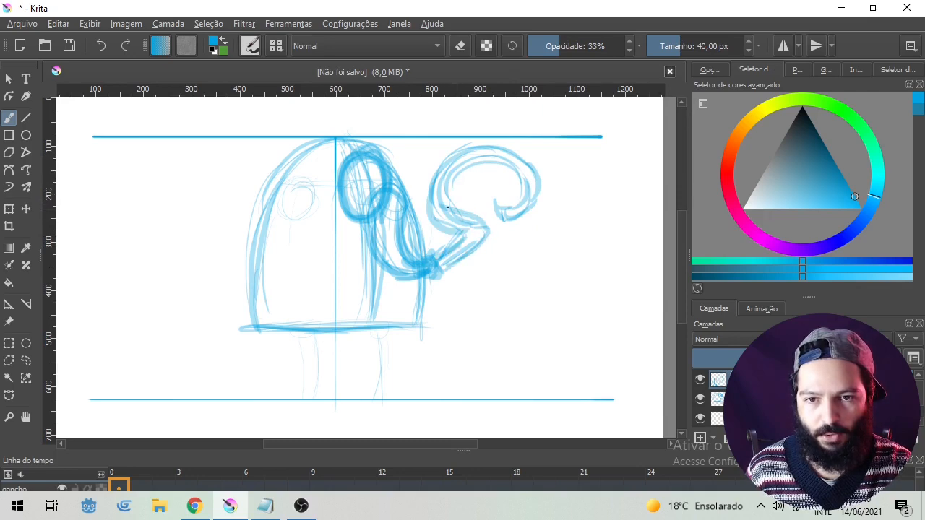
{"action": "mouse_move", "coordinate": [510, 176]}
{"action": "left_mouse_down"}
{"action": "mouse_move", "coordinate": [498, 218]}
{"action": "mouse_move", "coordinate": [527, 198]}
{"action": "mouse_move", "coordinate": [493, 163]}
{"action": "mouse_move", "coordinate": [473, 218]}
{"action": "left_mouse_up"}
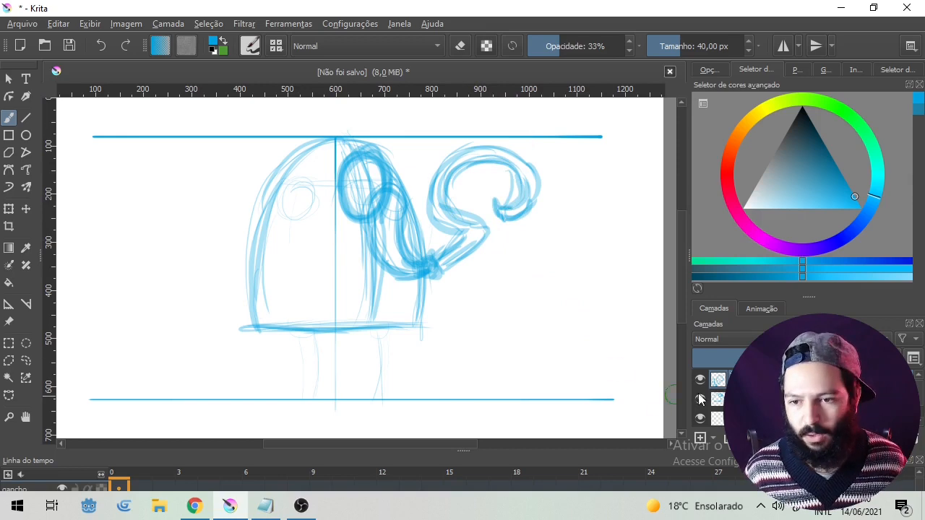
Examine the hook and the body separately by hiding and reshowing the gancho and esboco layers in turn.
{"action": "left_click", "coordinate": [699, 381]}
{"action": "left_click", "coordinate": [699, 381]}
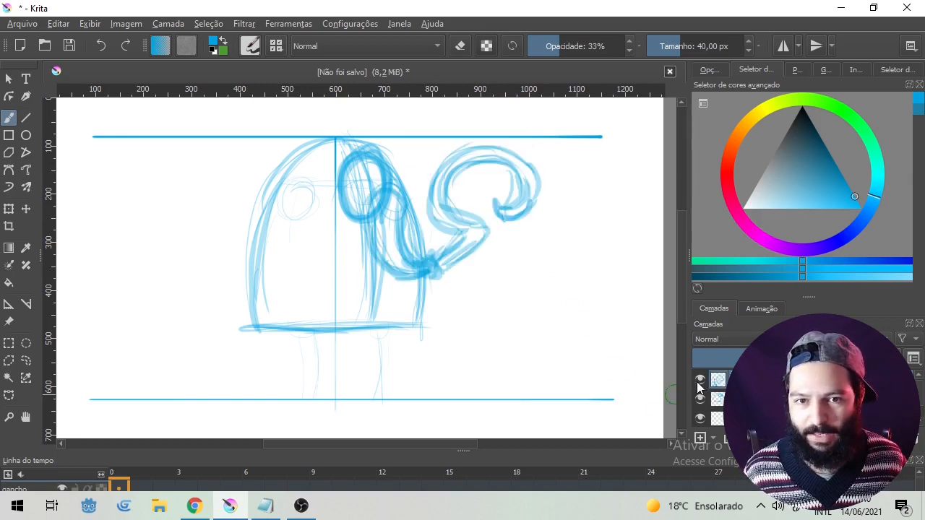
{"action": "left_click", "coordinate": [700, 399]}
{"action": "left_click", "coordinate": [699, 399]}
{"action": "left_click", "coordinate": [699, 380]}
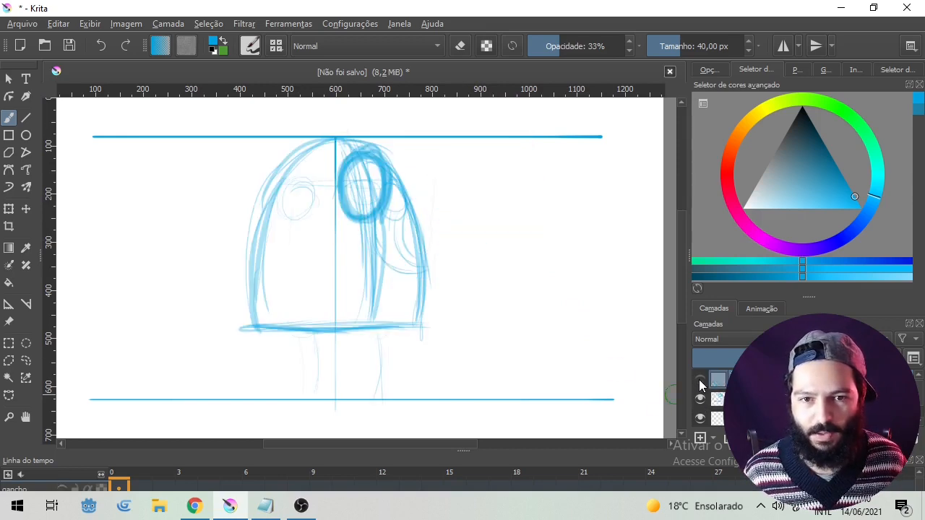
{"action": "left_click", "coordinate": [699, 381]}
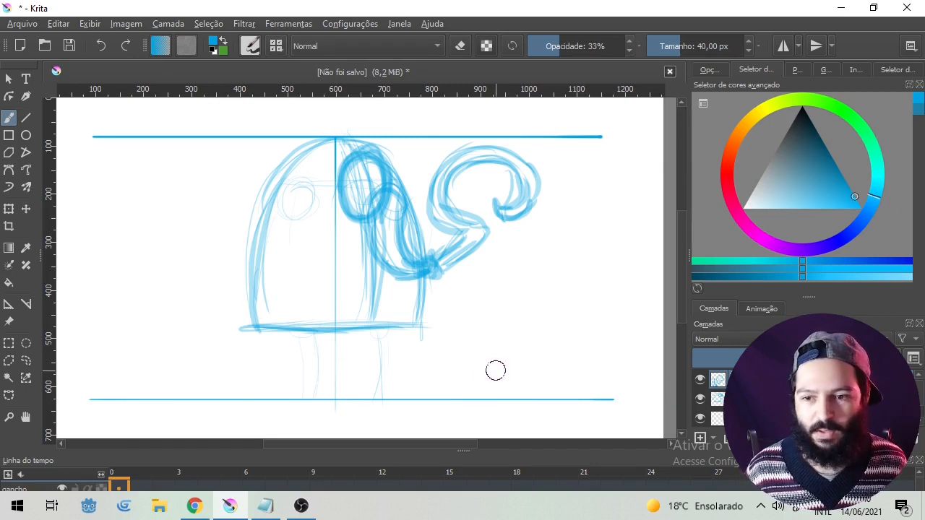
{"action": "left_click", "coordinate": [699, 401]}
{"action": "left_click", "coordinate": [704, 401]}
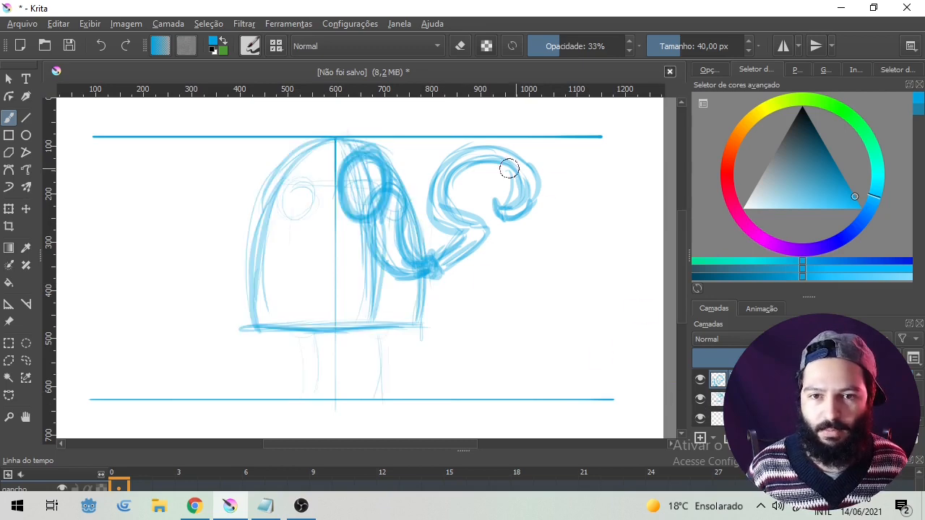
{"action": "mouse_move", "coordinate": [493, 165]}
{"action": "left_mouse_down"}
{"action": "mouse_move", "coordinate": [448, 190]}
{"action": "mouse_move", "coordinate": [479, 244]}
{"action": "mouse_move", "coordinate": [435, 260]}
{"action": "mouse_move", "coordinate": [455, 297]}
{"action": "mouse_move", "coordinate": [559, 322]}
{"action": "left_mouse_up"}
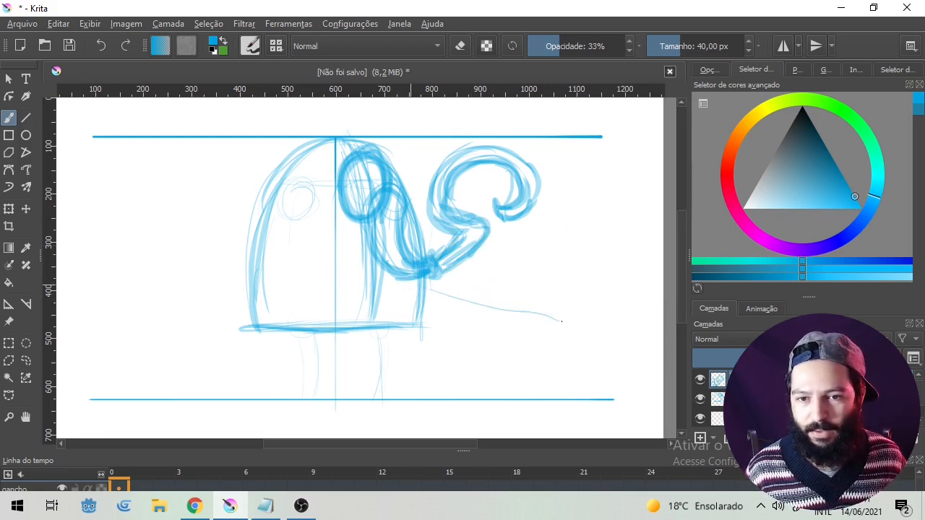
{"action": "key", "text": "ctrl+z"}
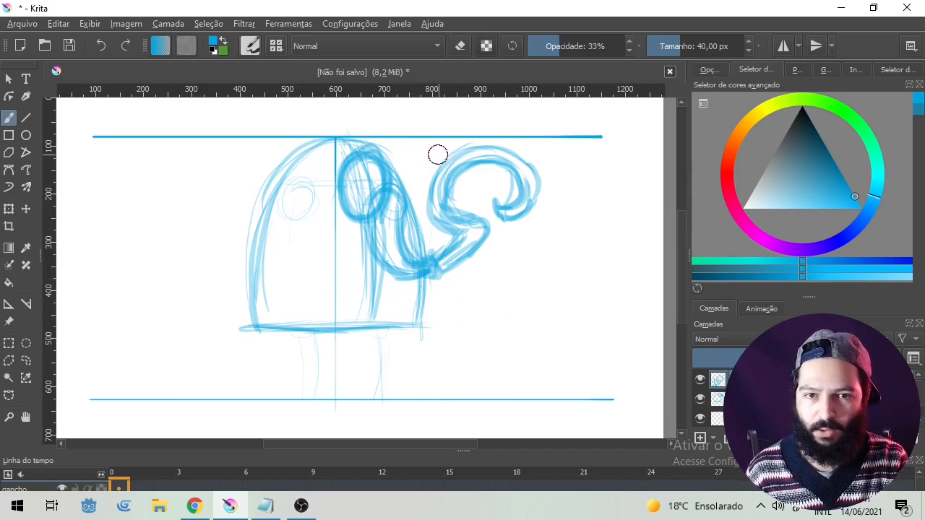
{"action": "mouse_move", "coordinate": [415, 153]}
{"action": "left_mouse_down"}
{"action": "mouse_move", "coordinate": [431, 287]}
{"action": "mouse_move", "coordinate": [423, 149]}
{"action": "mouse_move", "coordinate": [433, 293]}
{"action": "mouse_move", "coordinate": [432, 138]}
{"action": "mouse_move", "coordinate": [401, 226]}
{"action": "mouse_move", "coordinate": [454, 234]}
{"action": "mouse_move", "coordinate": [439, 290]}
{"action": "left_mouse_up"}
{"action": "key", "text": "ctrl+z"}
{"action": "key", "text": "ctrl+z"}
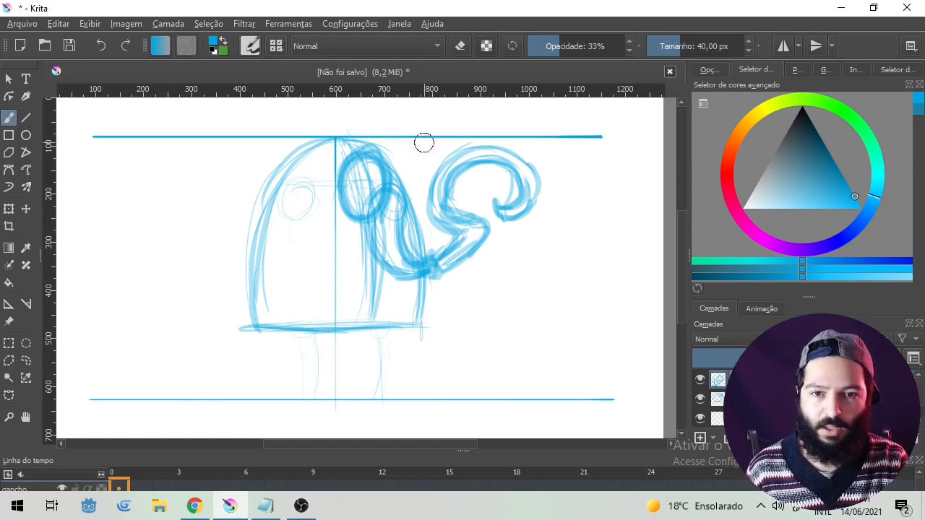
{"action": "mouse_move", "coordinate": [406, 137]}
{"action": "left_mouse_down"}
{"action": "mouse_move", "coordinate": [483, 156]}
{"action": "mouse_move", "coordinate": [527, 201]}
{"action": "mouse_move", "coordinate": [548, 251]}
{"action": "mouse_move", "coordinate": [549, 297]}
{"action": "mouse_move", "coordinate": [574, 284]}
{"action": "left_mouse_up"}
{"action": "left_click_drag", "start_coordinate": [422, 300], "coordinate": [562, 306]}
{"action": "key", "text": "ctrl+z"}
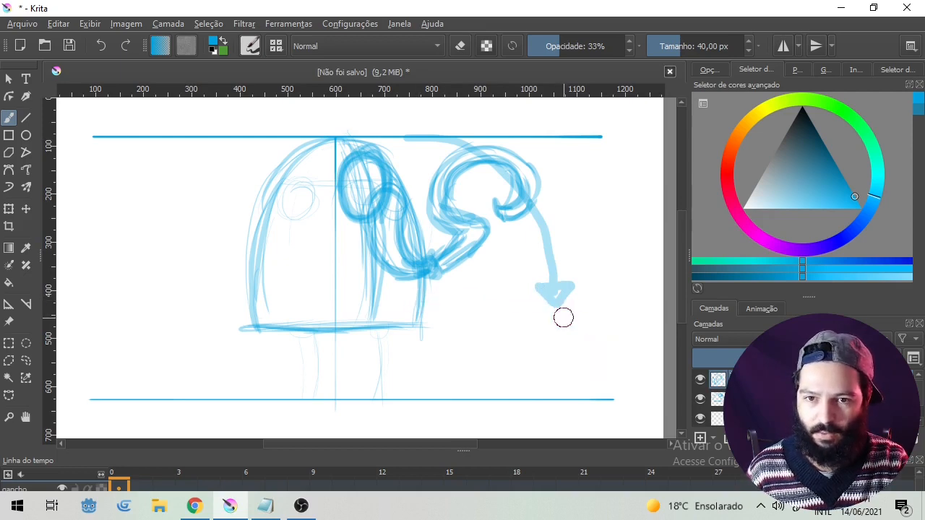
{"action": "key", "text": "ctrl+z"}
Darken the joint where the arm meets the hook with overlapping strokes.
{"action": "mouse_move", "coordinate": [404, 206]}
{"action": "left_mouse_down"}
{"action": "mouse_move", "coordinate": [435, 258]}
{"action": "mouse_move", "coordinate": [424, 262]}
{"action": "mouse_move", "coordinate": [442, 276]}
{"action": "left_mouse_up"}
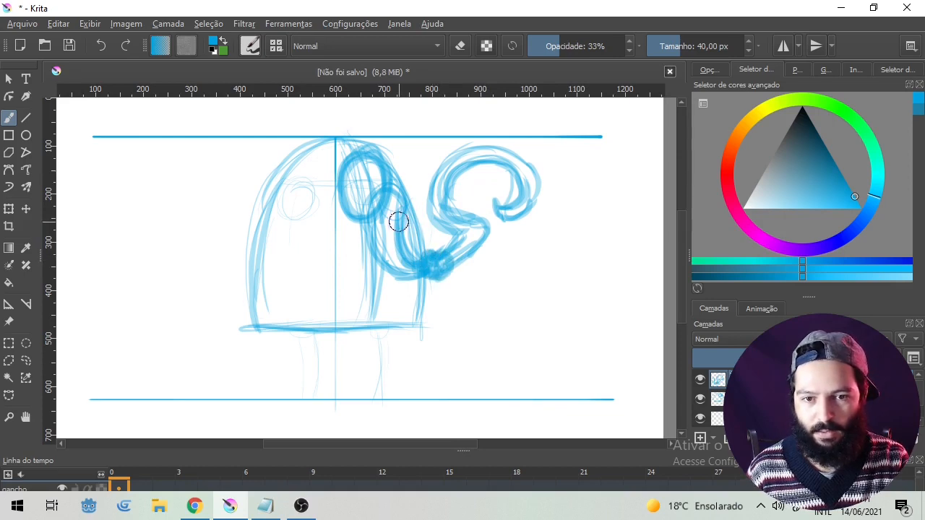
{"action": "left_click_drag", "start_coordinate": [508, 281], "coordinate": [489, 244]}
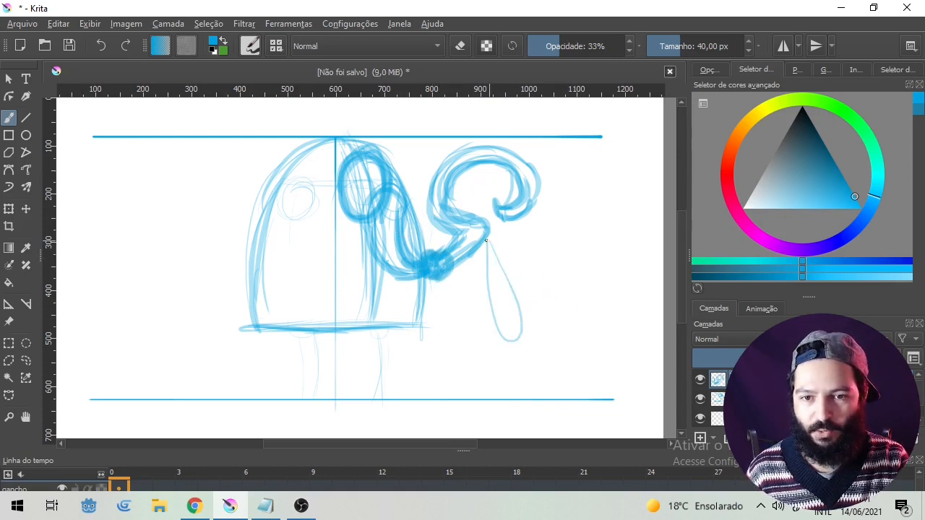
{"action": "key", "text": "ctrl+z"}
{"action": "mouse_move", "coordinate": [491, 317]}
{"action": "left_mouse_down"}
{"action": "mouse_move", "coordinate": [486, 251]}
{"action": "mouse_move", "coordinate": [502, 323]}
{"action": "left_mouse_up"}
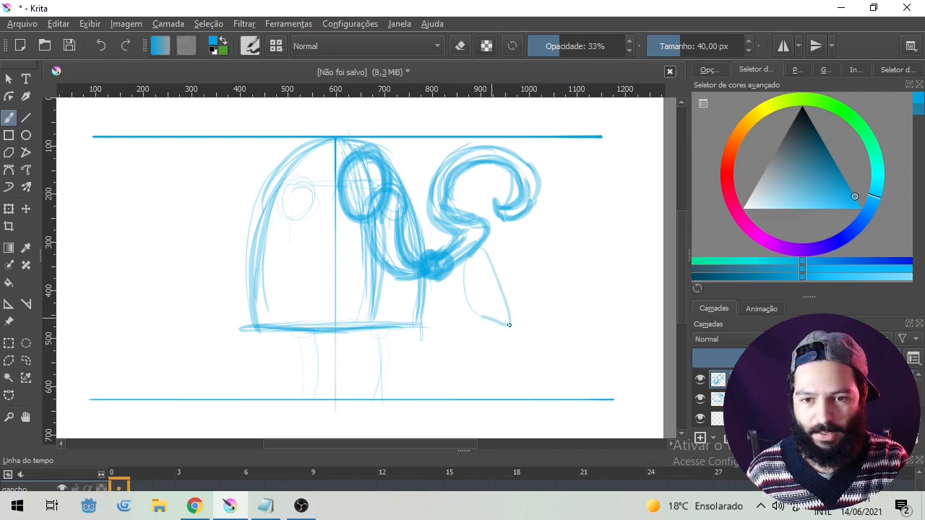
{"action": "left_click_drag", "start_coordinate": [538, 383], "coordinate": [534, 372]}
{"action": "key", "text": "ctrl+z"}
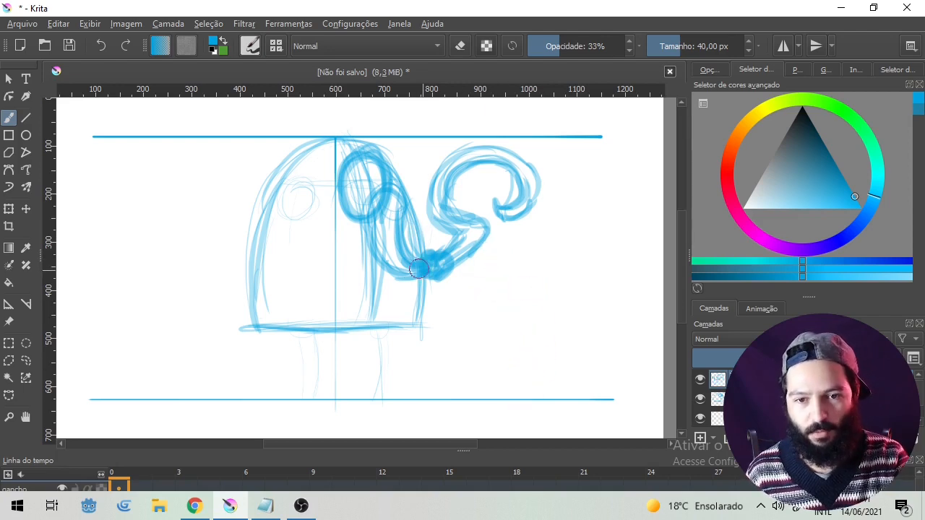
{"action": "mouse_move", "coordinate": [422, 334]}
{"action": "left_mouse_down"}
{"action": "mouse_move", "coordinate": [551, 273]}
{"action": "mouse_move", "coordinate": [529, 177]}
{"action": "mouse_move", "coordinate": [494, 174]}
{"action": "left_mouse_up"}
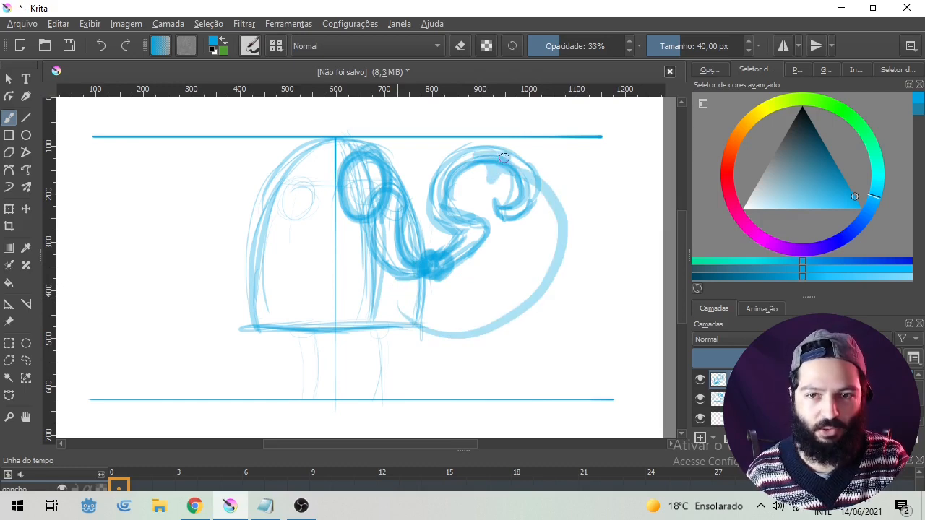
{"action": "key", "text": "ctrl+z"}
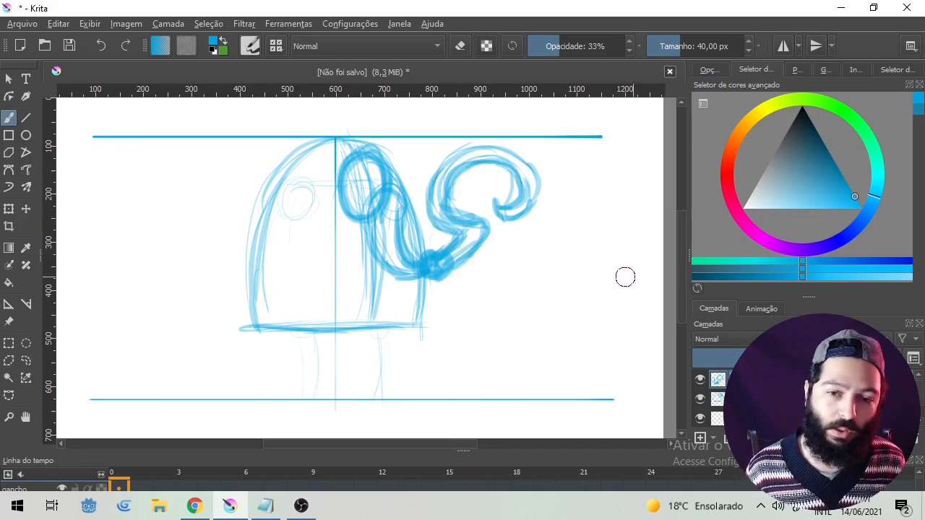
Thicken the hook and the curved arm with overlapping strokes, undoing the surplus stroke on the hook.
{"action": "mouse_move", "coordinate": [498, 170]}
{"action": "left_mouse_down"}
{"action": "mouse_move", "coordinate": [509, 209]}
{"action": "mouse_move", "coordinate": [499, 145]}
{"action": "mouse_move", "coordinate": [437, 231]}
{"action": "mouse_move", "coordinate": [473, 253]}
{"action": "mouse_move", "coordinate": [451, 230]}
{"action": "mouse_move", "coordinate": [473, 217]}
{"action": "mouse_move", "coordinate": [452, 213]}
{"action": "left_mouse_up"}
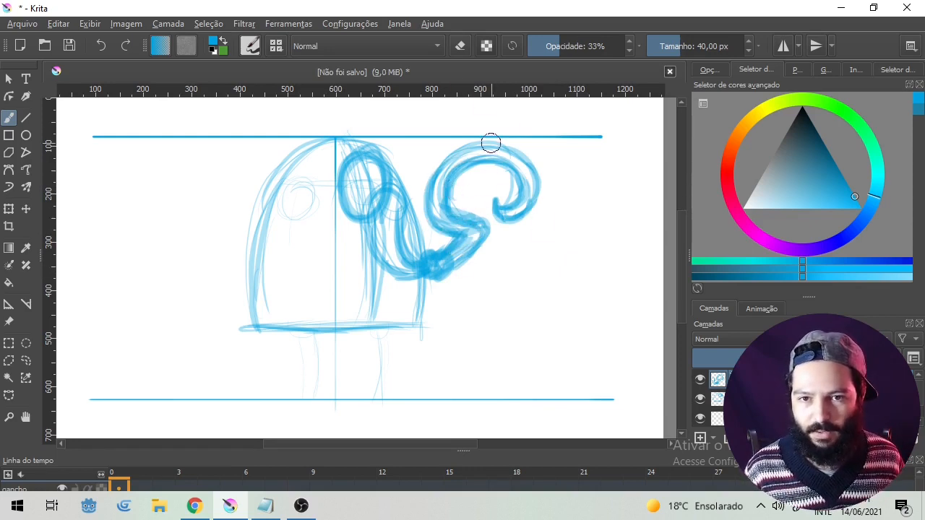
{"action": "key", "text": "ctrl+z"}
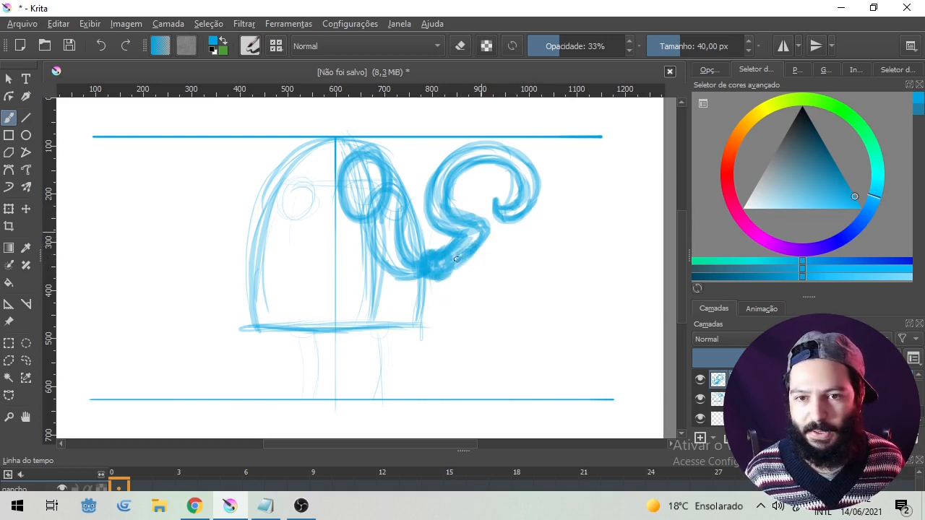
{"action": "mouse_move", "coordinate": [426, 254]}
{"action": "left_mouse_down"}
{"action": "mouse_move", "coordinate": [367, 197]}
{"action": "mouse_move", "coordinate": [391, 196]}
{"action": "mouse_move", "coordinate": [383, 250]}
{"action": "mouse_move", "coordinate": [400, 271]}
{"action": "mouse_move", "coordinate": [365, 226]}
{"action": "mouse_move", "coordinate": [436, 267]}
{"action": "mouse_move", "coordinate": [390, 249]}
{"action": "left_mouse_up"}
Compare the character with and without its hook arm by repeatedly hiding and reshowing the gancho layer.
{"action": "left_click", "coordinate": [700, 386]}
{"action": "left_click", "coordinate": [700, 387]}
{"action": "left_click", "coordinate": [700, 387]}
{"action": "left_click", "coordinate": [701, 387]}
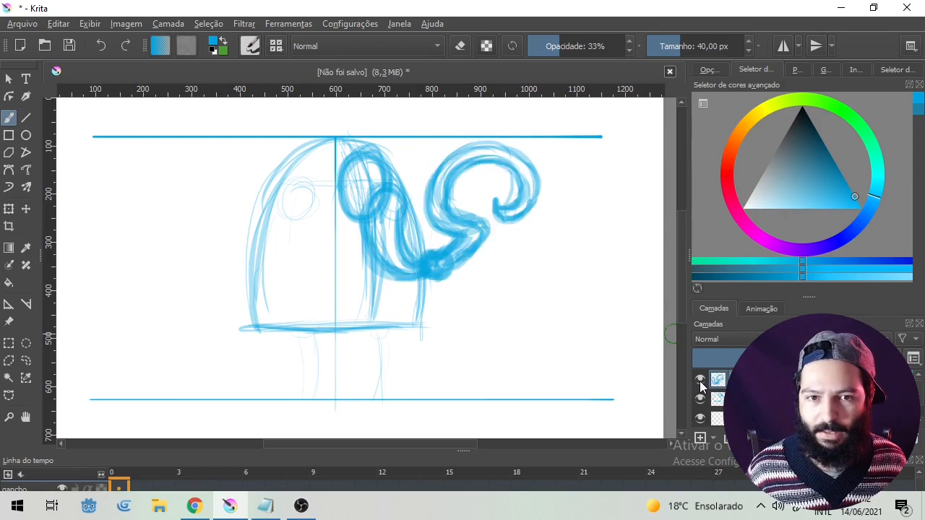
{"action": "left_click", "coordinate": [699, 380]}
{"action": "left_click", "coordinate": [699, 383]}
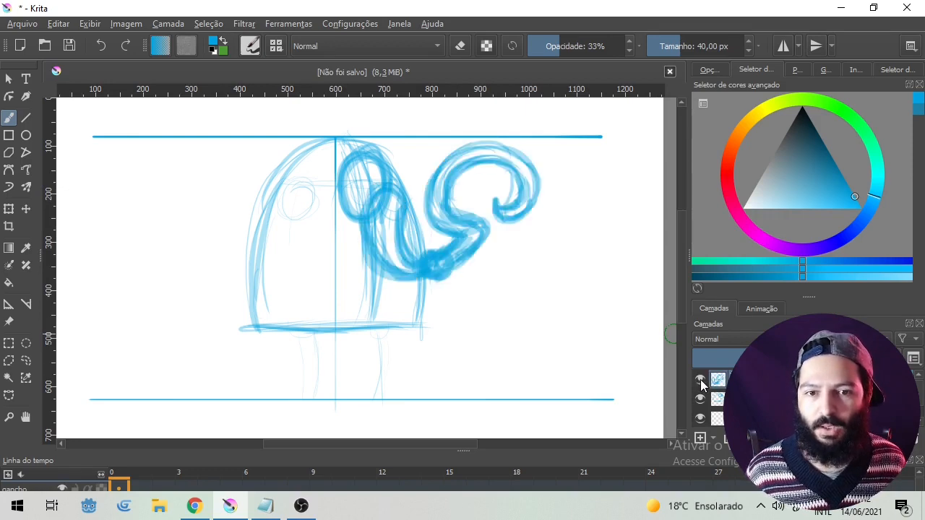
Hide the gancho layer and darken the body's left outline on the esboco layer.
{"action": "left_click", "coordinate": [699, 380]}
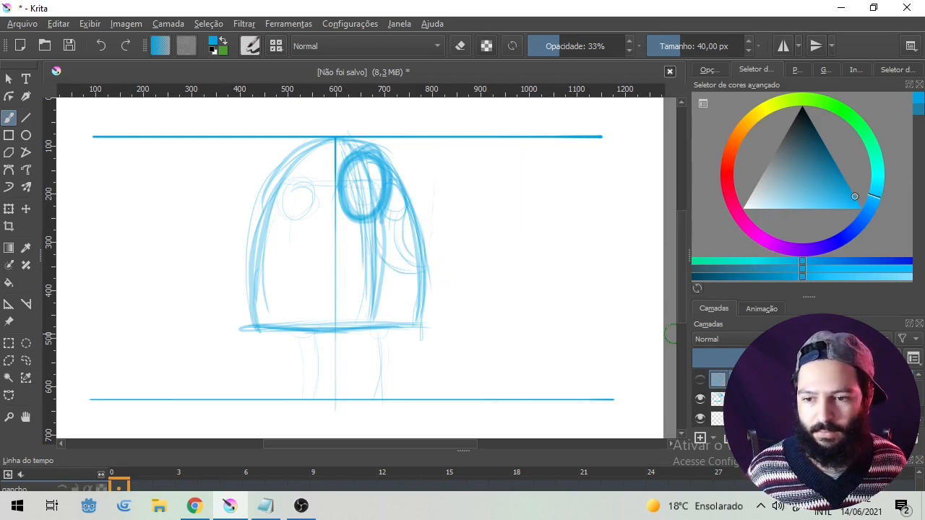
{"action": "left_click", "coordinate": [751, 399]}
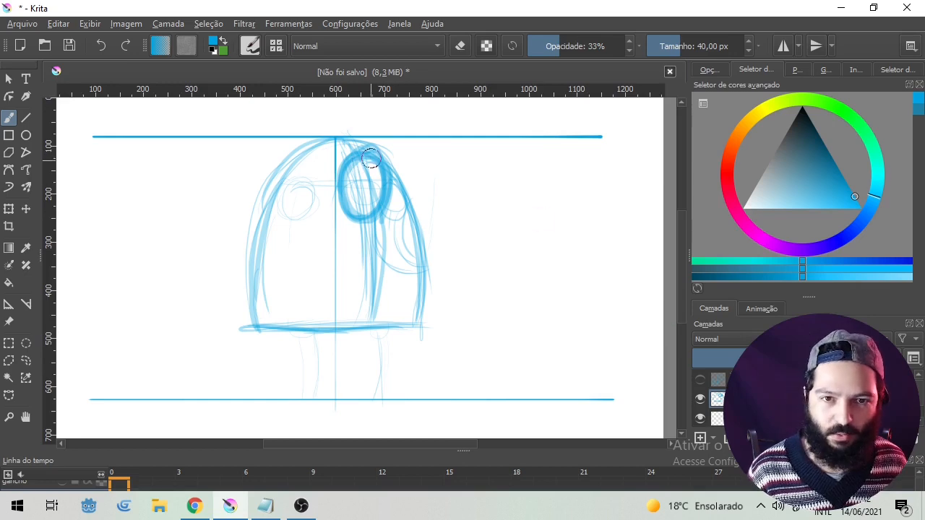
{"action": "left_click_drag", "start_coordinate": [322, 143], "coordinate": [257, 244]}
{"action": "left_click_drag", "start_coordinate": [299, 156], "coordinate": [253, 313]}
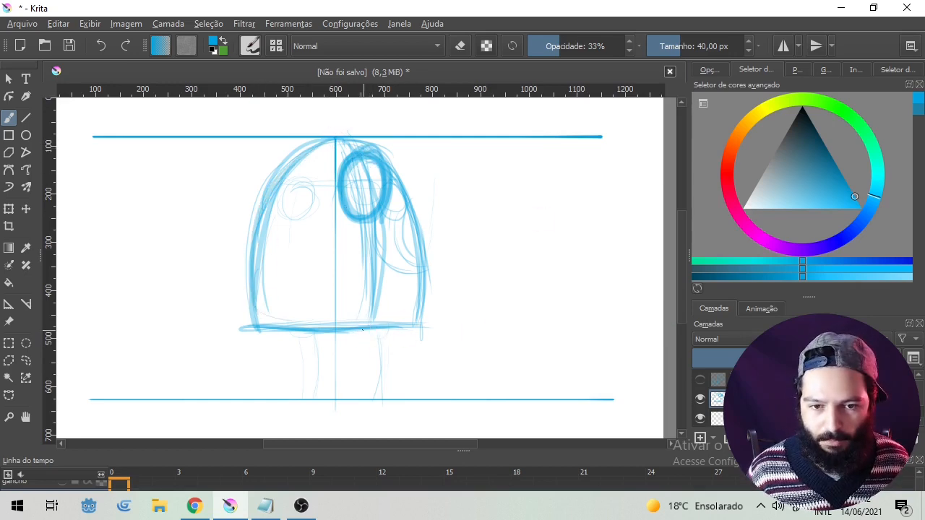
Draw two thin legs down to the lower guide line, with a round knee on the left one, and darken the body's lower edge.
{"action": "left_click_drag", "start_coordinate": [364, 333], "coordinate": [369, 398]}
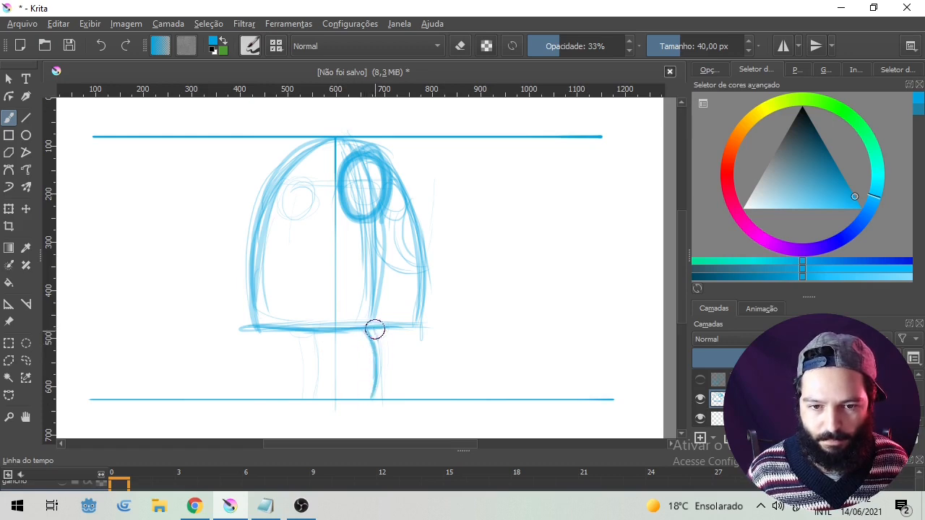
{"action": "left_click_drag", "start_coordinate": [376, 332], "coordinate": [378, 389]}
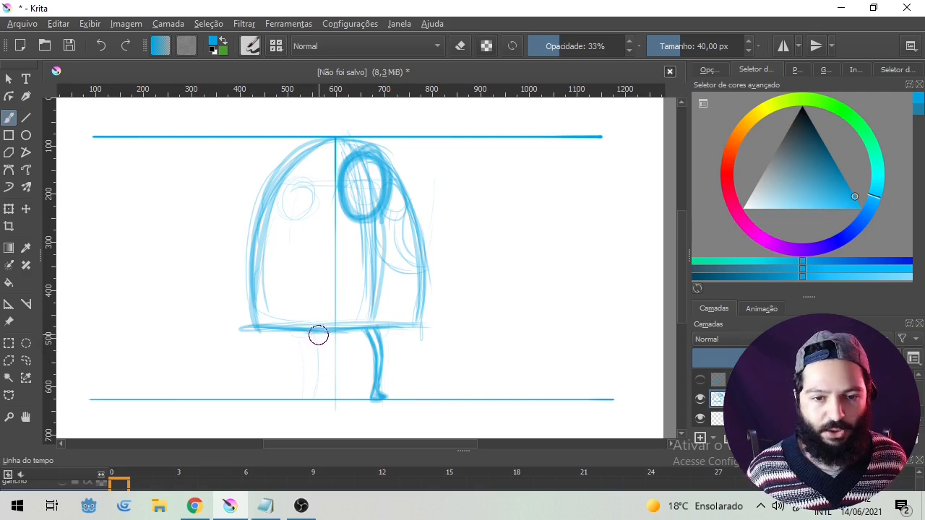
{"action": "left_click_drag", "start_coordinate": [320, 334], "coordinate": [297, 397]}
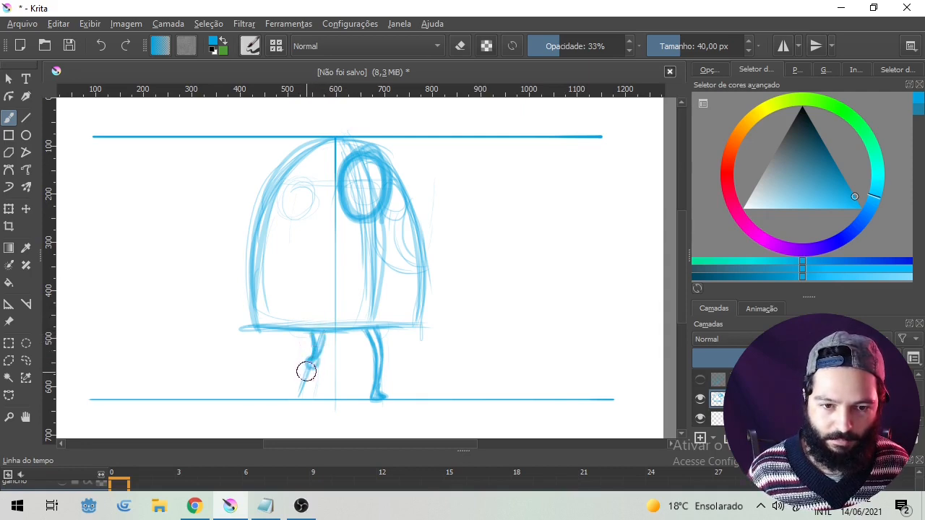
{"action": "mouse_move", "coordinate": [309, 374]}
{"action": "left_mouse_down"}
{"action": "mouse_move", "coordinate": [296, 396]}
{"action": "mouse_move", "coordinate": [304, 374]}
{"action": "left_mouse_up"}
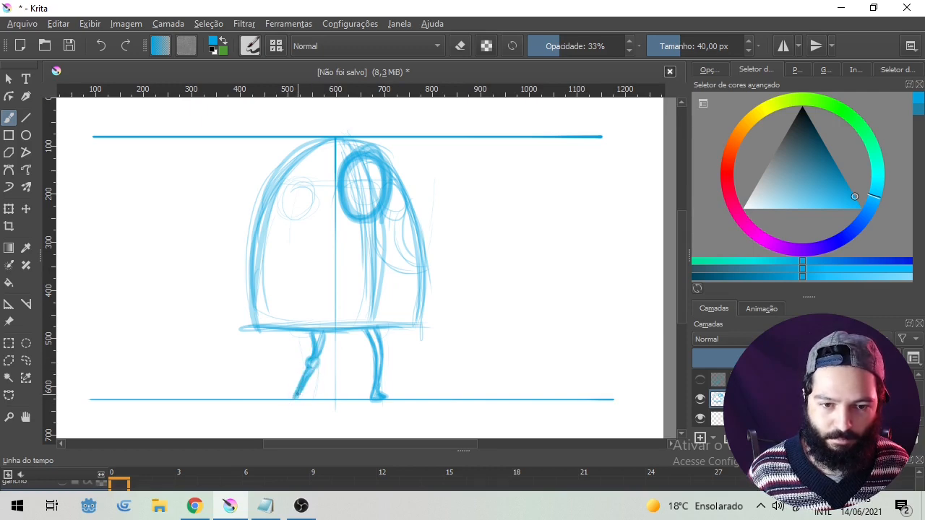
{"action": "left_click_drag", "start_coordinate": [302, 367], "coordinate": [294, 396]}
{"action": "left_click_drag", "start_coordinate": [390, 335], "coordinate": [402, 390]}
{"action": "key", "text": "ctrl+z"}
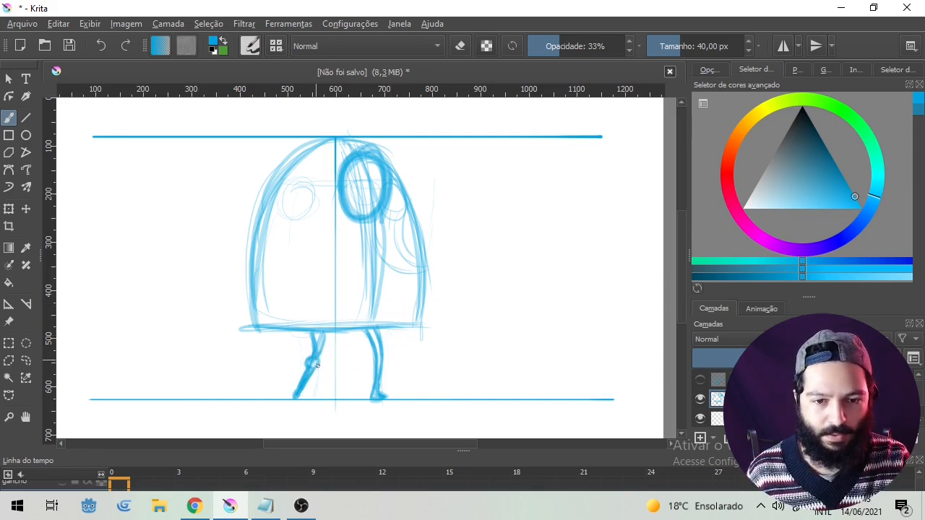
{"action": "left_click_drag", "start_coordinate": [318, 331], "coordinate": [316, 363]}
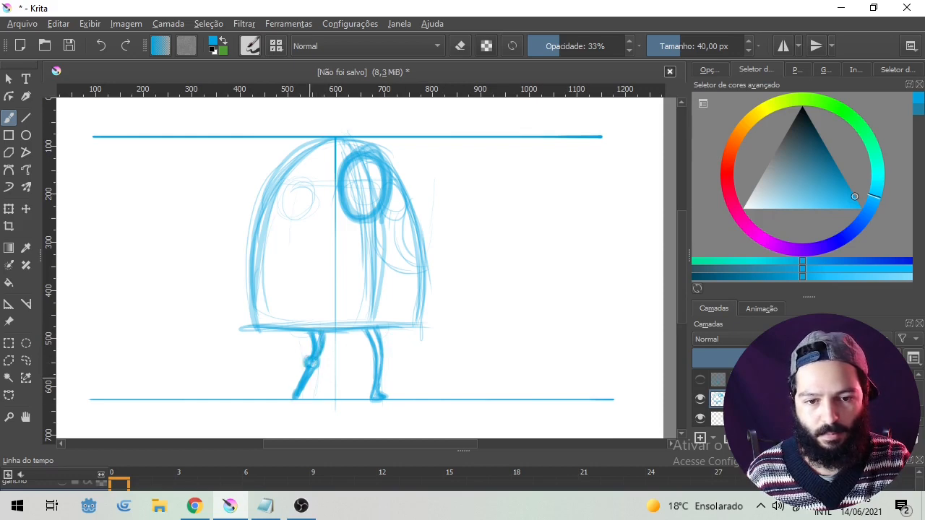
{"action": "left_click_drag", "start_coordinate": [286, 329], "coordinate": [429, 318]}
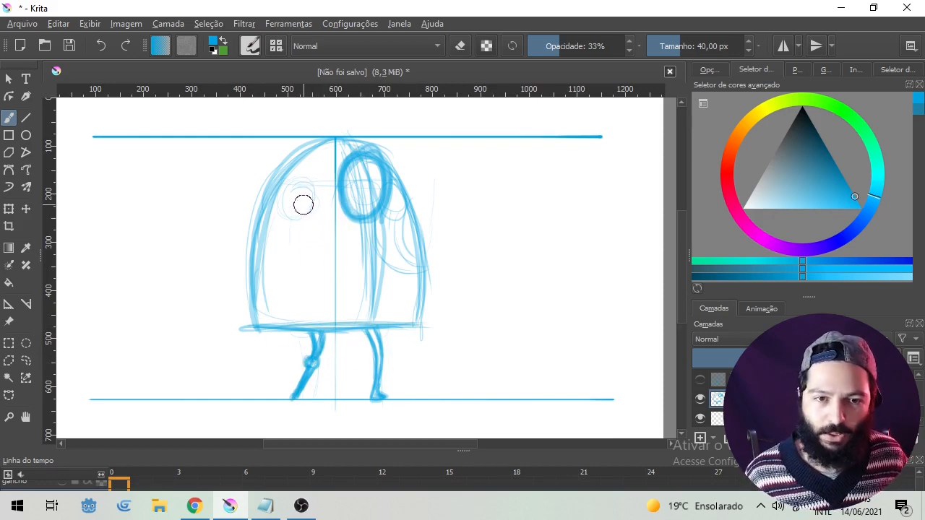
Draw a teardrop-shaped arm on the left half of the body, wide at the shoulder and ending in a small round hand.
{"action": "mouse_move", "coordinate": [313, 226]}
{"action": "left_mouse_down"}
{"action": "mouse_move", "coordinate": [313, 195]}
{"action": "mouse_move", "coordinate": [309, 301]}
{"action": "mouse_move", "coordinate": [312, 212]}
{"action": "left_mouse_up"}
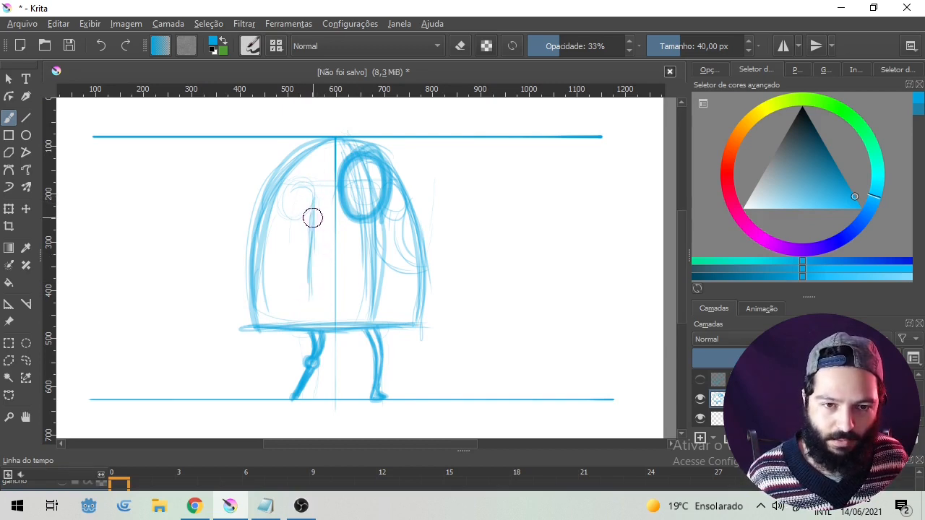
{"action": "mouse_move", "coordinate": [311, 297]}
{"action": "left_mouse_down"}
{"action": "mouse_move", "coordinate": [282, 193]}
{"action": "mouse_move", "coordinate": [303, 182]}
{"action": "mouse_move", "coordinate": [270, 219]}
{"action": "mouse_move", "coordinate": [296, 192]}
{"action": "mouse_move", "coordinate": [273, 196]}
{"action": "mouse_move", "coordinate": [299, 303]}
{"action": "left_mouse_up"}
{"action": "mouse_move", "coordinate": [294, 189]}
{"action": "left_mouse_down"}
{"action": "mouse_move", "coordinate": [279, 185]}
{"action": "mouse_move", "coordinate": [273, 238]}
{"action": "mouse_move", "coordinate": [286, 281]}
{"action": "mouse_move", "coordinate": [306, 276]}
{"action": "left_mouse_up"}
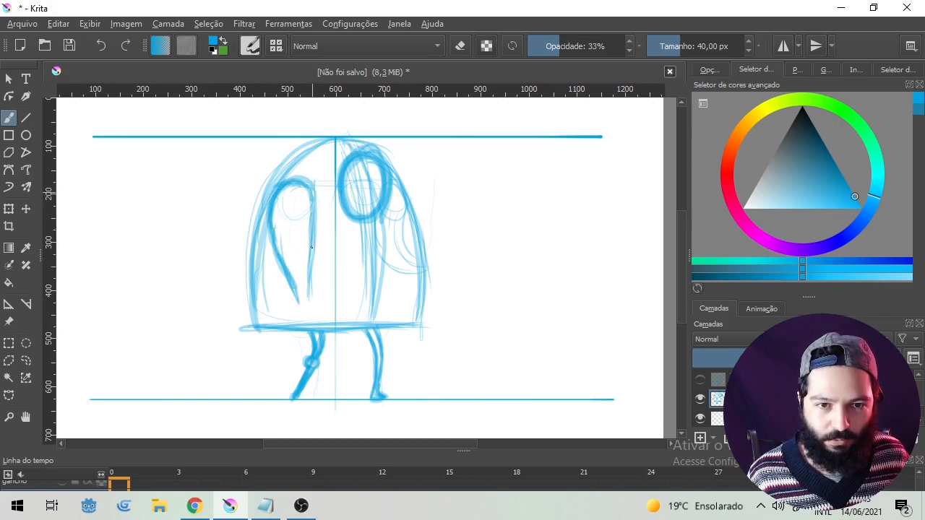
{"action": "left_click_drag", "start_coordinate": [312, 185], "coordinate": [311, 266]}
{"action": "left_click_drag", "start_coordinate": [278, 220], "coordinate": [283, 259]}
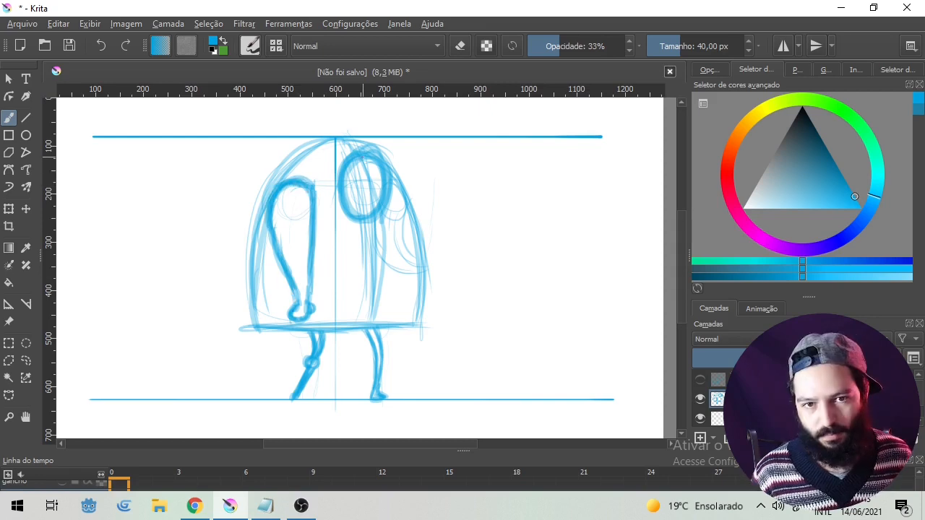
Reinforce the body's lower left side and hem, and redraw its right side slightly further in.
{"action": "left_click_drag", "start_coordinate": [250, 279], "coordinate": [253, 336]}
{"action": "left_click_drag", "start_coordinate": [396, 179], "coordinate": [409, 332]}
{"action": "left_click_drag", "start_coordinate": [394, 179], "coordinate": [405, 333]}
{"action": "left_click_drag", "start_coordinate": [259, 326], "coordinate": [412, 326]}
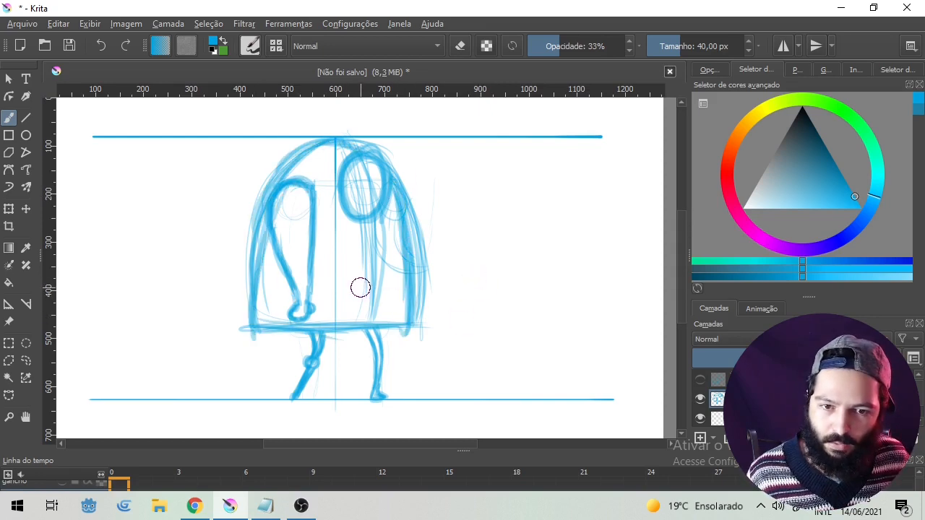
Draw a waist belt with a large square buckle below the head oval and darken the body's left outline.
{"action": "mouse_move", "coordinate": [383, 282]}
{"action": "left_mouse_down"}
{"action": "mouse_move", "coordinate": [351, 285]}
{"action": "mouse_move", "coordinate": [351, 339]}
{"action": "mouse_move", "coordinate": [374, 340]}
{"action": "left_mouse_up"}
{"action": "mouse_move", "coordinate": [374, 282]}
{"action": "left_mouse_down"}
{"action": "mouse_move", "coordinate": [345, 283]}
{"action": "mouse_move", "coordinate": [345, 331]}
{"action": "mouse_move", "coordinate": [396, 289]}
{"action": "mouse_move", "coordinate": [385, 282]}
{"action": "mouse_move", "coordinate": [348, 283]}
{"action": "mouse_move", "coordinate": [396, 285]}
{"action": "mouse_move", "coordinate": [393, 338]}
{"action": "mouse_move", "coordinate": [351, 334]}
{"action": "left_mouse_up"}
{"action": "mouse_move", "coordinate": [343, 282]}
{"action": "left_mouse_down"}
{"action": "mouse_move", "coordinate": [346, 335]}
{"action": "mouse_move", "coordinate": [374, 330]}
{"action": "mouse_move", "coordinate": [341, 327]}
{"action": "mouse_move", "coordinate": [345, 281]}
{"action": "mouse_move", "coordinate": [392, 295]}
{"action": "mouse_move", "coordinate": [357, 306]}
{"action": "mouse_move", "coordinate": [391, 335]}
{"action": "mouse_move", "coordinate": [394, 284]}
{"action": "mouse_move", "coordinate": [357, 296]}
{"action": "mouse_move", "coordinate": [367, 304]}
{"action": "mouse_move", "coordinate": [353, 321]}
{"action": "mouse_move", "coordinate": [389, 334]}
{"action": "mouse_move", "coordinate": [344, 326]}
{"action": "mouse_move", "coordinate": [347, 284]}
{"action": "mouse_move", "coordinate": [393, 296]}
{"action": "left_mouse_up"}
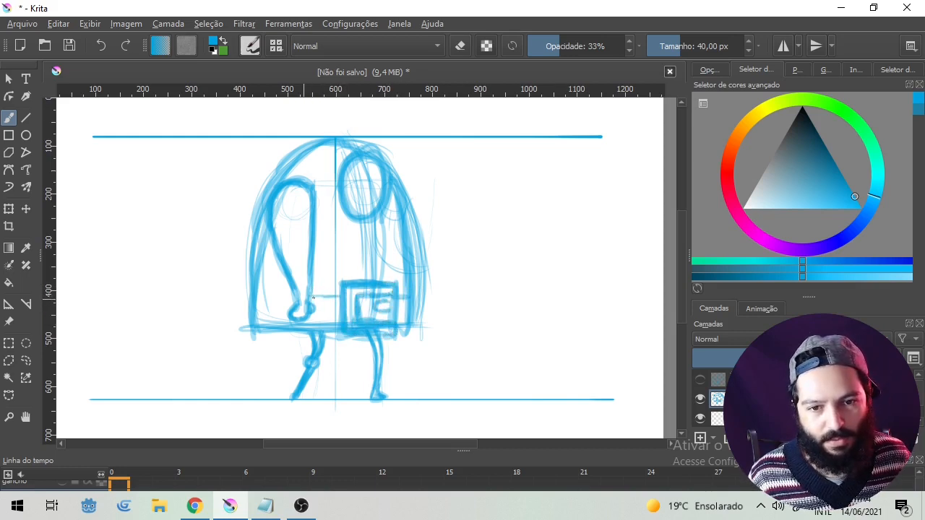
{"action": "mouse_move", "coordinate": [260, 295]}
{"action": "left_mouse_down"}
{"action": "mouse_move", "coordinate": [339, 295]}
{"action": "mouse_move", "coordinate": [254, 297]}
{"action": "mouse_move", "coordinate": [274, 327]}
{"action": "mouse_move", "coordinate": [301, 326]}
{"action": "left_mouse_up"}
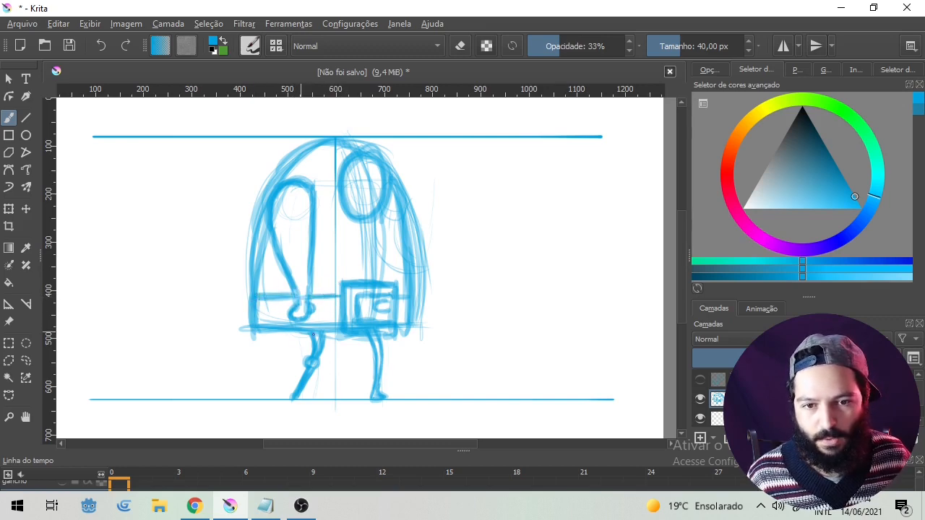
{"action": "left_click_drag", "start_coordinate": [414, 297], "coordinate": [413, 325]}
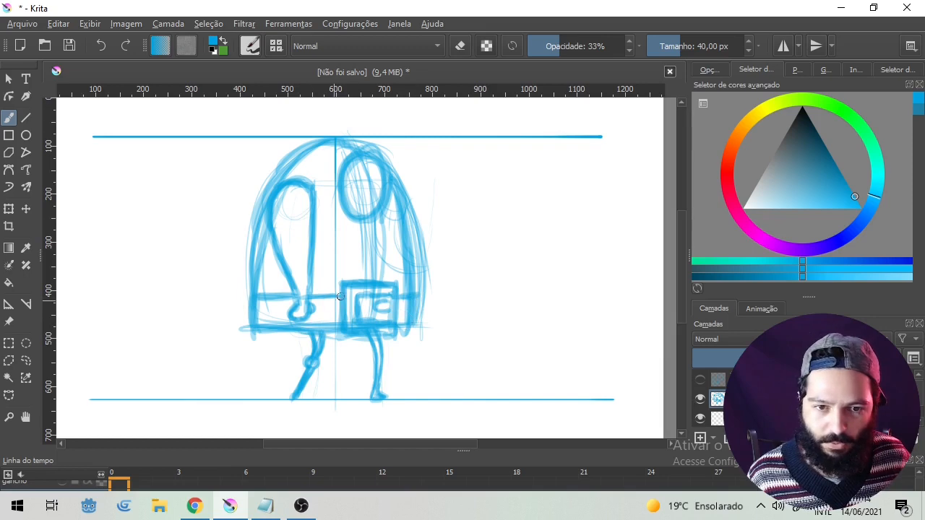
{"action": "mouse_move", "coordinate": [298, 160]}
{"action": "left_mouse_down"}
{"action": "mouse_move", "coordinate": [252, 266]}
{"action": "mouse_move", "coordinate": [253, 318]}
{"action": "left_mouse_up"}
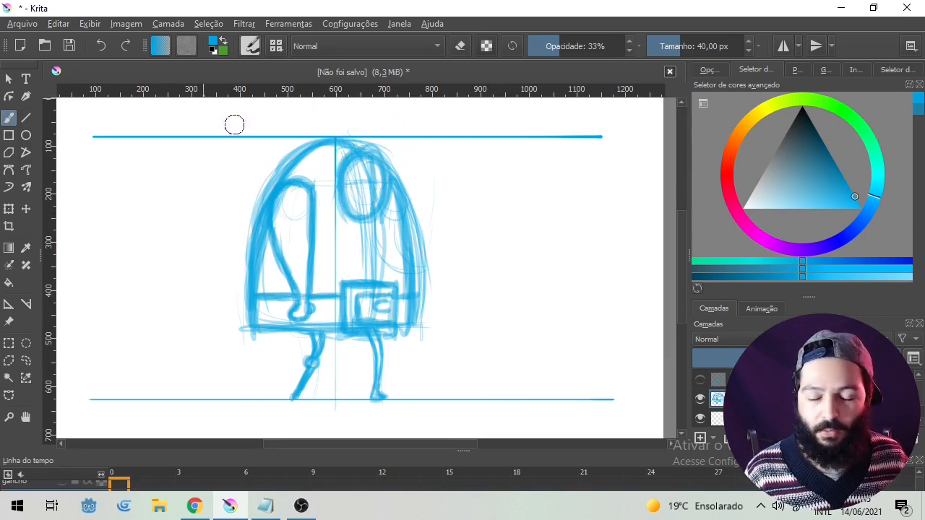
Lighten the head oval and the construction lines beneath it with the brush in eraser mode.
{"action": "left_click", "coordinate": [458, 46]}
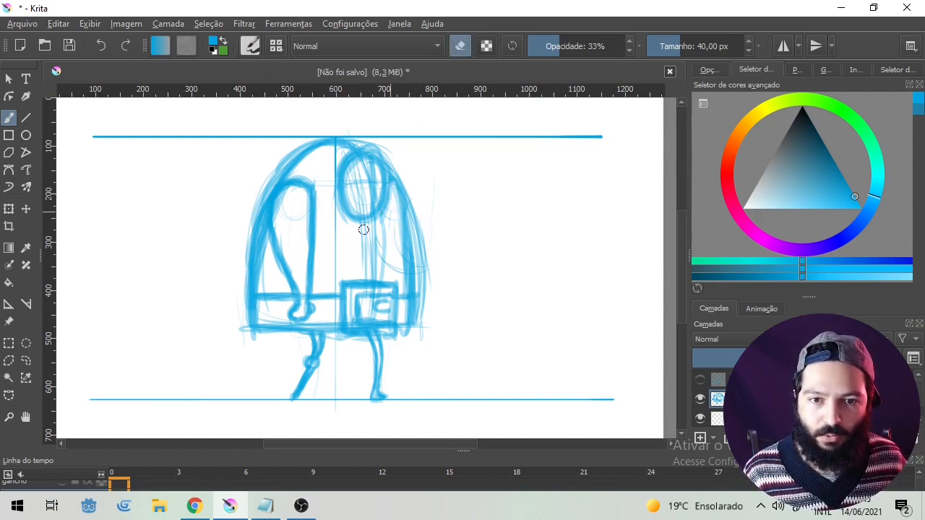
{"action": "mouse_move", "coordinate": [386, 229]}
{"action": "left_mouse_down"}
{"action": "mouse_move", "coordinate": [356, 203]}
{"action": "mouse_move", "coordinate": [362, 182]}
{"action": "mouse_move", "coordinate": [393, 212]}
{"action": "left_mouse_up"}
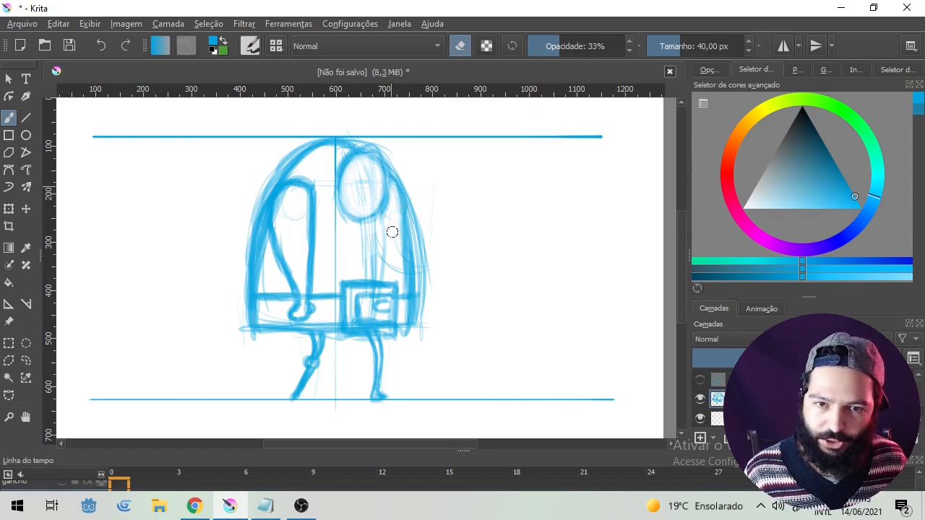
{"action": "mouse_move", "coordinate": [401, 251]}
{"action": "left_mouse_down"}
{"action": "mouse_move", "coordinate": [396, 201]}
{"action": "mouse_move", "coordinate": [400, 281]}
{"action": "mouse_move", "coordinate": [395, 201]}
{"action": "mouse_move", "coordinate": [380, 226]}
{"action": "mouse_move", "coordinate": [340, 230]}
{"action": "mouse_move", "coordinate": [336, 193]}
{"action": "mouse_move", "coordinate": [338, 222]}
{"action": "mouse_move", "coordinate": [339, 212]}
{"action": "mouse_move", "coordinate": [390, 221]}
{"action": "mouse_move", "coordinate": [349, 200]}
{"action": "mouse_move", "coordinate": [362, 194]}
{"action": "mouse_move", "coordinate": [388, 212]}
{"action": "mouse_move", "coordinate": [391, 202]}
{"action": "mouse_move", "coordinate": [365, 253]}
{"action": "mouse_move", "coordinate": [391, 249]}
{"action": "mouse_move", "coordinate": [366, 249]}
{"action": "left_mouse_up"}
{"action": "left_click", "coordinate": [465, 44]}
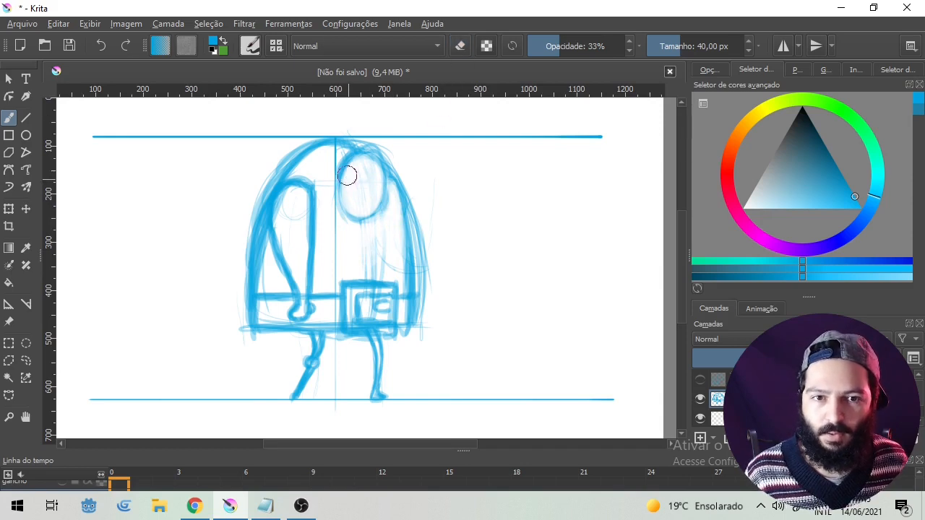
Redraw the head oval with an eye line, a nose, a curled moustache and a large round beard.
{"action": "mouse_move", "coordinate": [359, 209]}
{"action": "left_mouse_down"}
{"action": "mouse_move", "coordinate": [388, 196]}
{"action": "mouse_move", "coordinate": [365, 160]}
{"action": "left_mouse_up"}
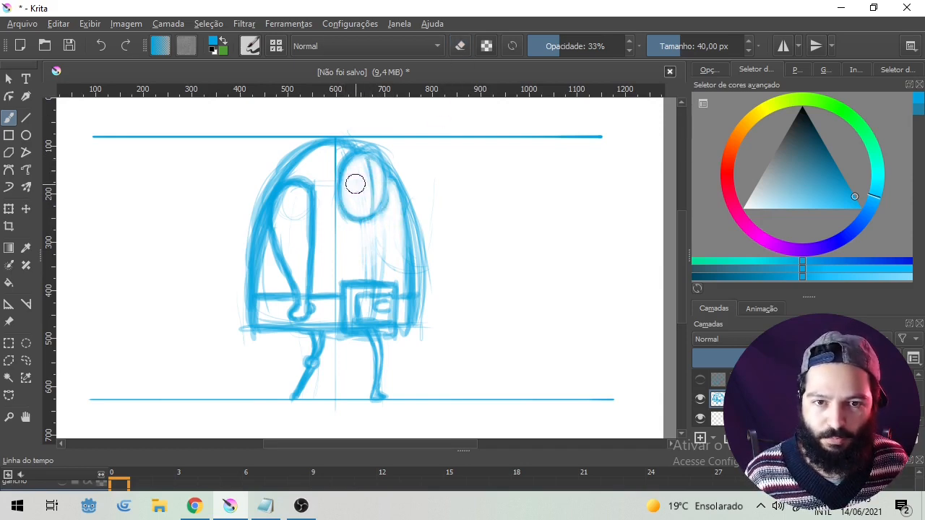
{"action": "left_click_drag", "start_coordinate": [339, 182], "coordinate": [392, 179]}
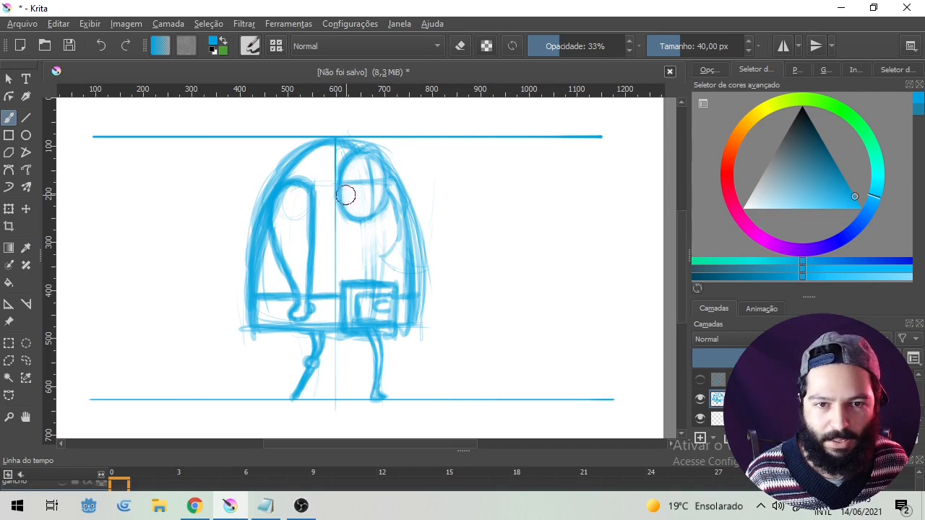
{"action": "mouse_move", "coordinate": [335, 208]}
{"action": "left_mouse_down"}
{"action": "mouse_move", "coordinate": [353, 241]}
{"action": "mouse_move", "coordinate": [397, 208]}
{"action": "mouse_move", "coordinate": [361, 261]}
{"action": "mouse_move", "coordinate": [338, 256]}
{"action": "mouse_move", "coordinate": [390, 244]}
{"action": "left_mouse_up"}
{"action": "left_click_drag", "start_coordinate": [329, 192], "coordinate": [345, 247]}
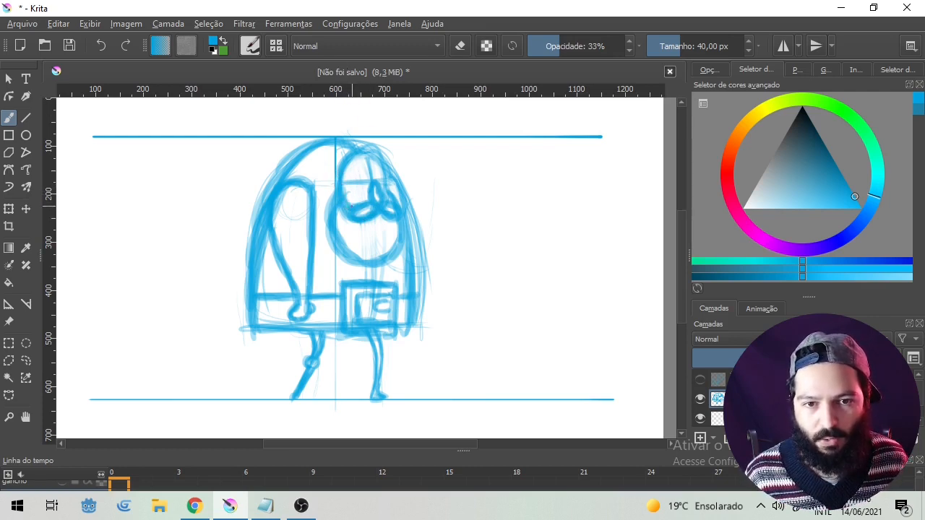
{"action": "mouse_move", "coordinate": [488, 286]}
{"action": "left_mouse_down"}
{"action": "mouse_move", "coordinate": [537, 203]}
{"action": "mouse_move", "coordinate": [592, 219]}
{"action": "mouse_move", "coordinate": [572, 299]}
{"action": "left_mouse_up"}
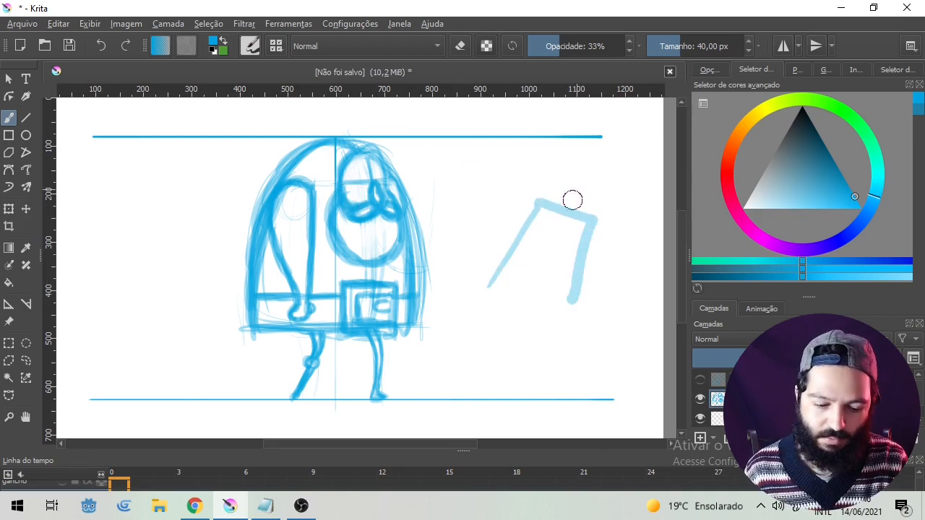
{"action": "key", "text": "ctrl+z"}
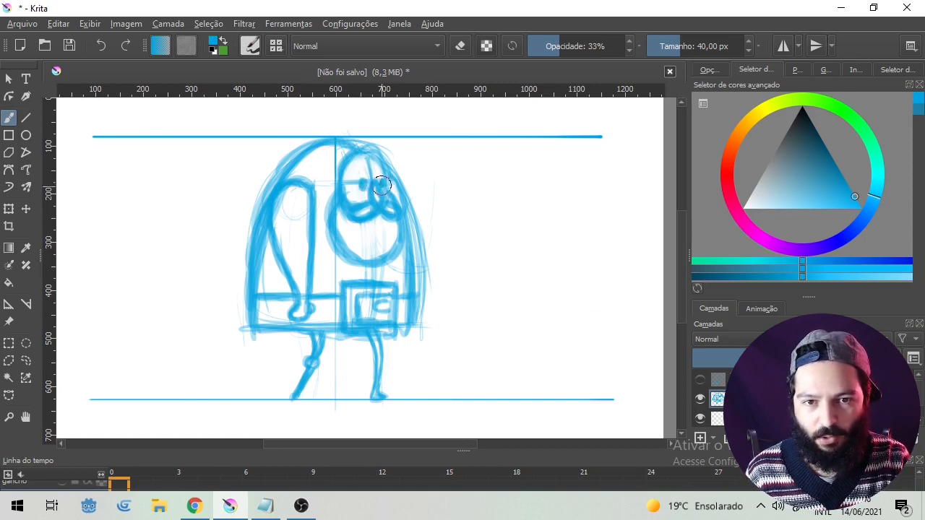
{"action": "left_click_drag", "start_coordinate": [512, 218], "coordinate": [518, 234]}
{"action": "key", "text": "ctrl+z"}
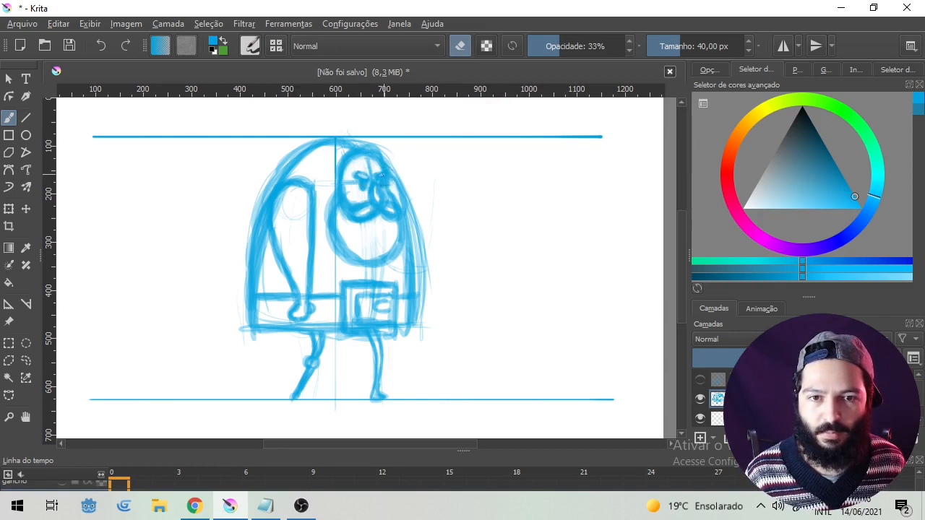
Clean up the lines around the nose with the eraser, then redraw the facial features and add a small ear.
{"action": "mouse_move", "coordinate": [363, 174]}
{"action": "left_mouse_down"}
{"action": "mouse_move", "coordinate": [396, 180]}
{"action": "mouse_move", "coordinate": [367, 211]}
{"action": "left_mouse_up"}
{"action": "left_click", "coordinate": [461, 47]}
{"action": "mouse_move", "coordinate": [368, 177]}
{"action": "left_mouse_down"}
{"action": "mouse_move", "coordinate": [334, 181]}
{"action": "mouse_move", "coordinate": [336, 189]}
{"action": "mouse_move", "coordinate": [326, 180]}
{"action": "mouse_move", "coordinate": [347, 254]}
{"action": "mouse_move", "coordinate": [401, 246]}
{"action": "left_mouse_up"}
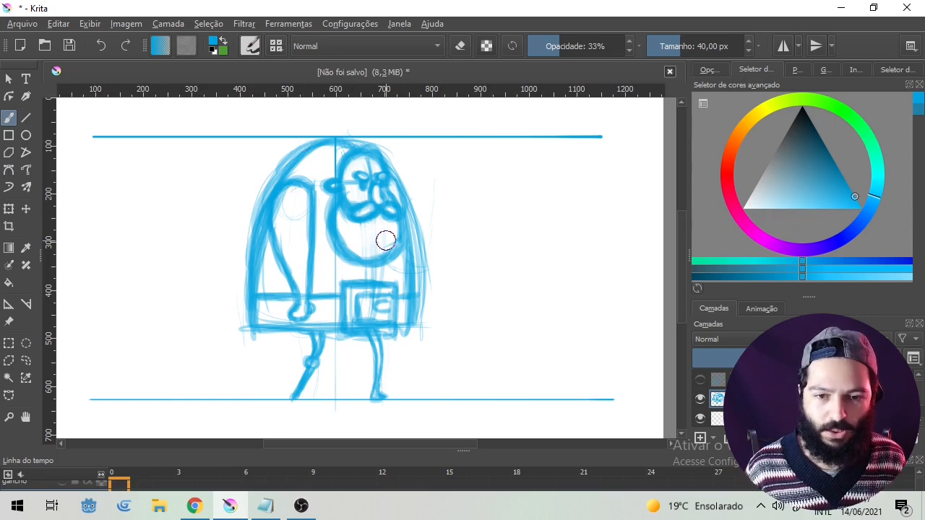
Erase the body outline and sketch lines above the top of the head to make room for a hat.
{"action": "left_click_drag", "start_coordinate": [338, 290], "coordinate": [333, 324]}
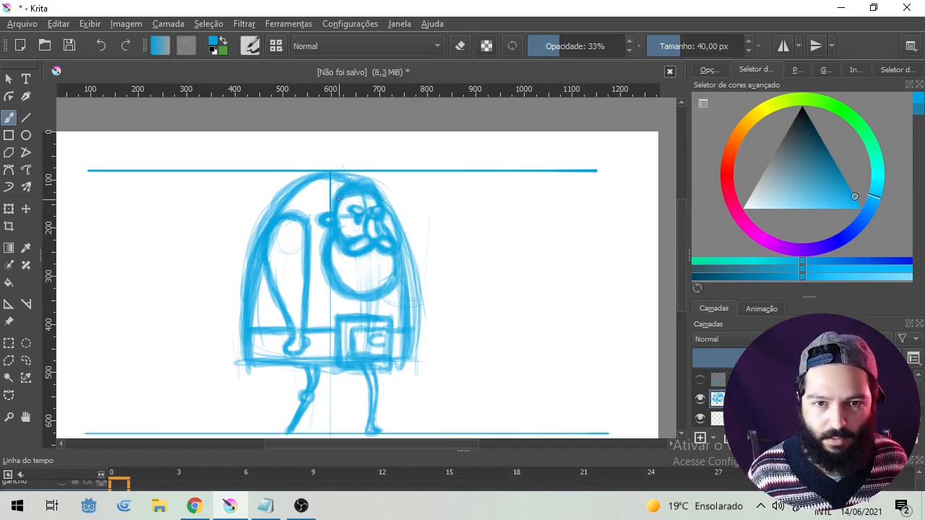
{"action": "key", "text": "e"}
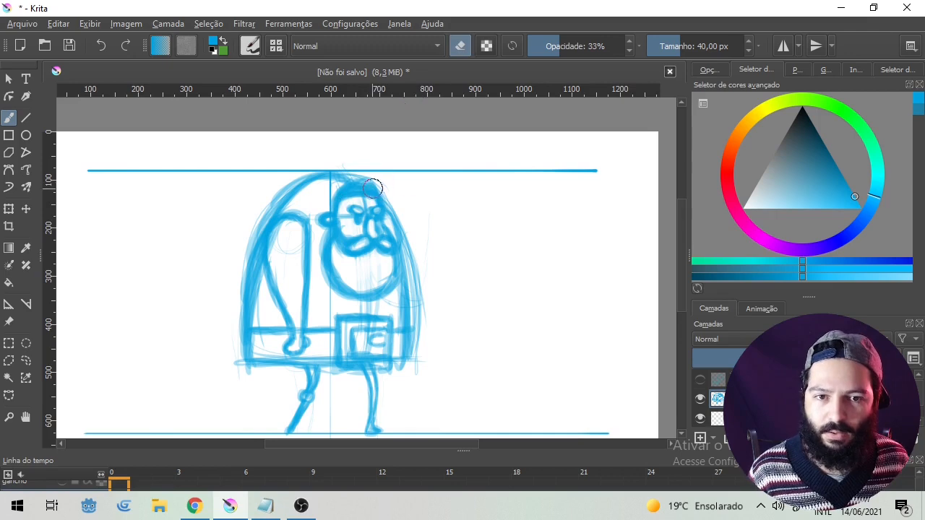
{"action": "mouse_move", "coordinate": [339, 187]}
{"action": "left_mouse_down"}
{"action": "mouse_move", "coordinate": [382, 192]}
{"action": "mouse_move", "coordinate": [363, 179]}
{"action": "mouse_move", "coordinate": [341, 187]}
{"action": "mouse_move", "coordinate": [371, 188]}
{"action": "mouse_move", "coordinate": [335, 192]}
{"action": "mouse_move", "coordinate": [377, 188]}
{"action": "mouse_move", "coordinate": [336, 190]}
{"action": "mouse_move", "coordinate": [376, 183]}
{"action": "mouse_move", "coordinate": [358, 178]}
{"action": "mouse_move", "coordinate": [387, 179]}
{"action": "left_mouse_up"}
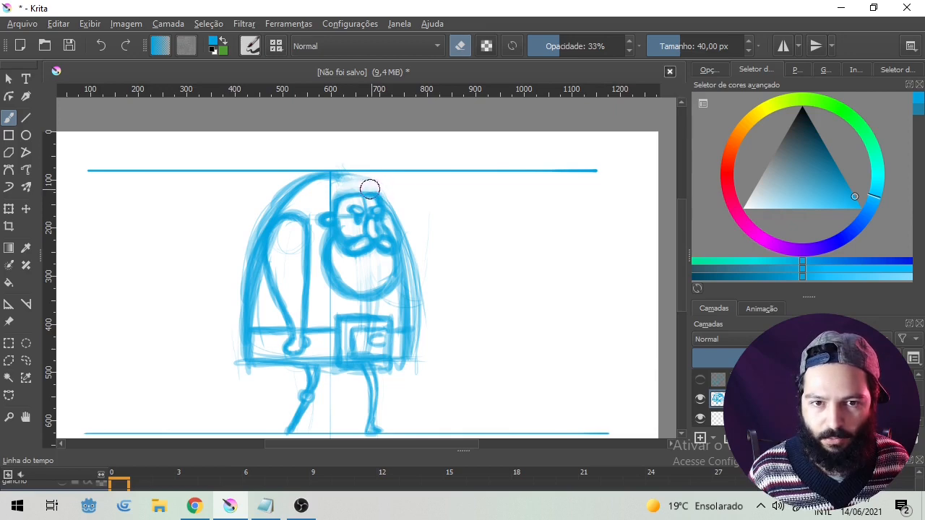
{"action": "left_click", "coordinate": [459, 45]}
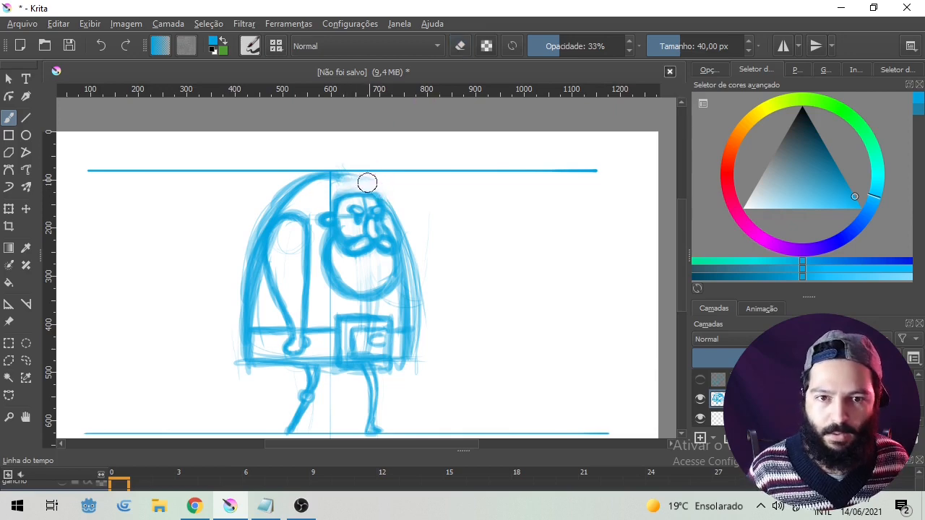
Draw a rounded hat with a pointed brim and an oval emblem on the head, rising above the upper guide line.
{"action": "mouse_move", "coordinate": [378, 155]}
{"action": "left_mouse_down"}
{"action": "mouse_move", "coordinate": [362, 195]}
{"action": "mouse_move", "coordinate": [382, 154]}
{"action": "mouse_move", "coordinate": [368, 188]}
{"action": "mouse_move", "coordinate": [373, 146]}
{"action": "left_mouse_up"}
{"action": "left_click_drag", "start_coordinate": [374, 145], "coordinate": [368, 189]}
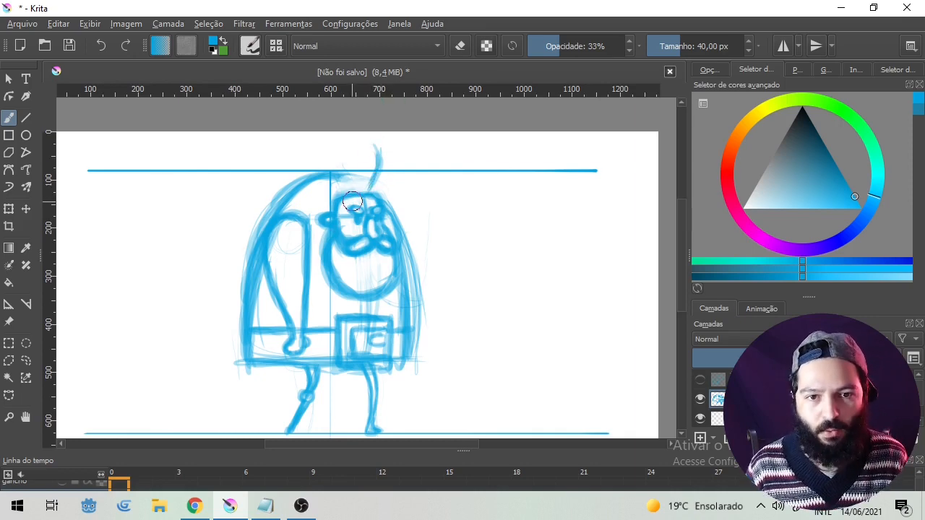
{"action": "left_click_drag", "start_coordinate": [376, 151], "coordinate": [371, 149]}
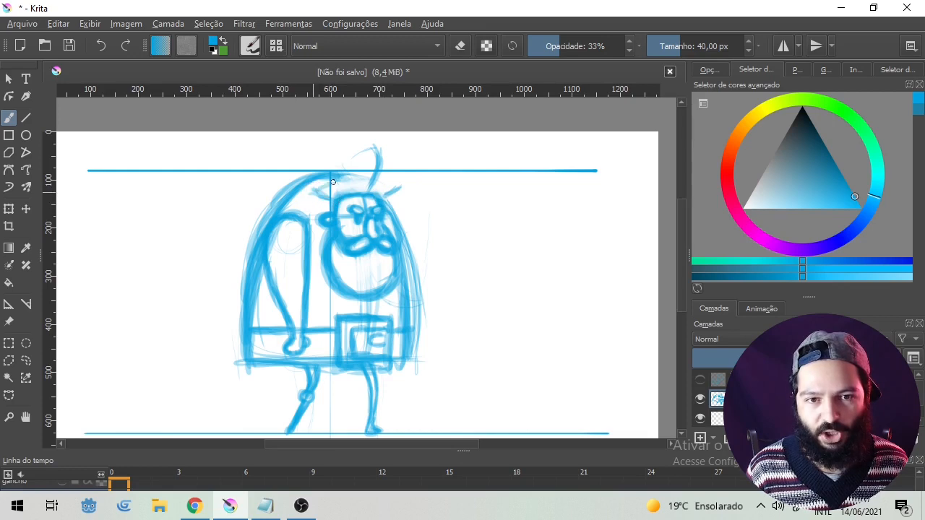
{"action": "mouse_move", "coordinate": [386, 162]}
{"action": "left_mouse_down"}
{"action": "mouse_move", "coordinate": [387, 198]}
{"action": "mouse_move", "coordinate": [400, 187]}
{"action": "mouse_move", "coordinate": [370, 151]}
{"action": "mouse_move", "coordinate": [333, 180]}
{"action": "mouse_move", "coordinate": [307, 186]}
{"action": "mouse_move", "coordinate": [384, 161]}
{"action": "mouse_move", "coordinate": [398, 186]}
{"action": "mouse_move", "coordinate": [383, 197]}
{"action": "mouse_move", "coordinate": [399, 195]}
{"action": "mouse_move", "coordinate": [390, 168]}
{"action": "mouse_move", "coordinate": [367, 153]}
{"action": "mouse_move", "coordinate": [324, 181]}
{"action": "mouse_move", "coordinate": [309, 179]}
{"action": "mouse_move", "coordinate": [325, 205]}
{"action": "mouse_move", "coordinate": [303, 184]}
{"action": "mouse_move", "coordinate": [390, 164]}
{"action": "mouse_move", "coordinate": [397, 201]}
{"action": "left_mouse_up"}
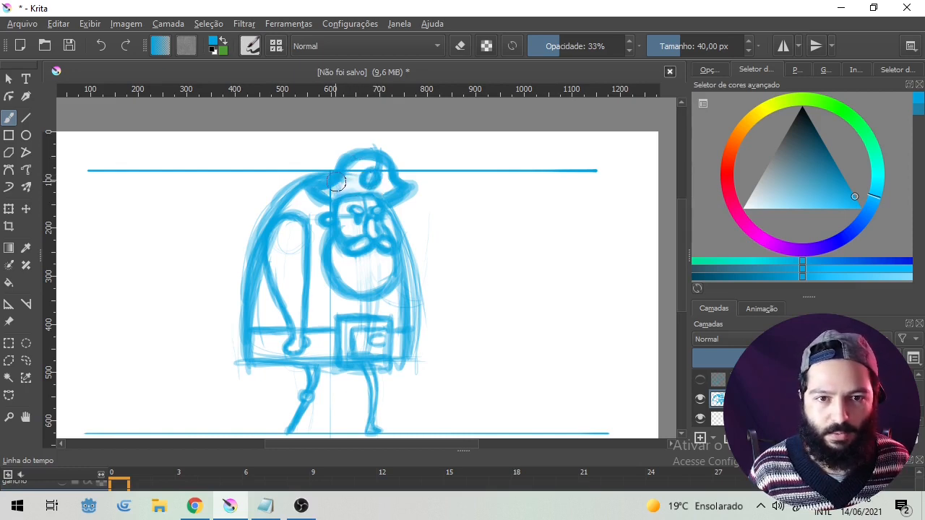
Touch up the hat brim where it meets the shoulder line.
{"action": "left_click_drag", "start_coordinate": [341, 167], "coordinate": [328, 174]}
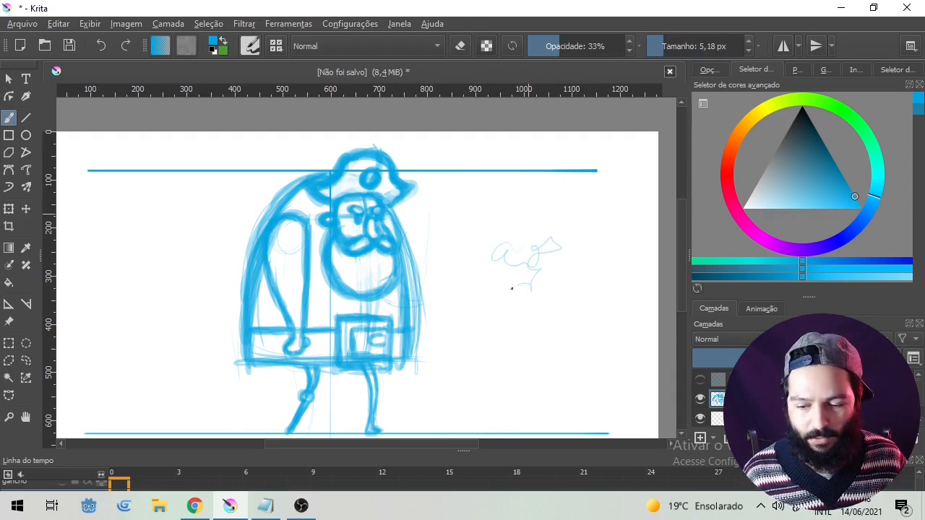
Clear the body sketch layer, then undo the clearing and the test scribbles beside the character.
{"action": "key", "text": "Delete"}
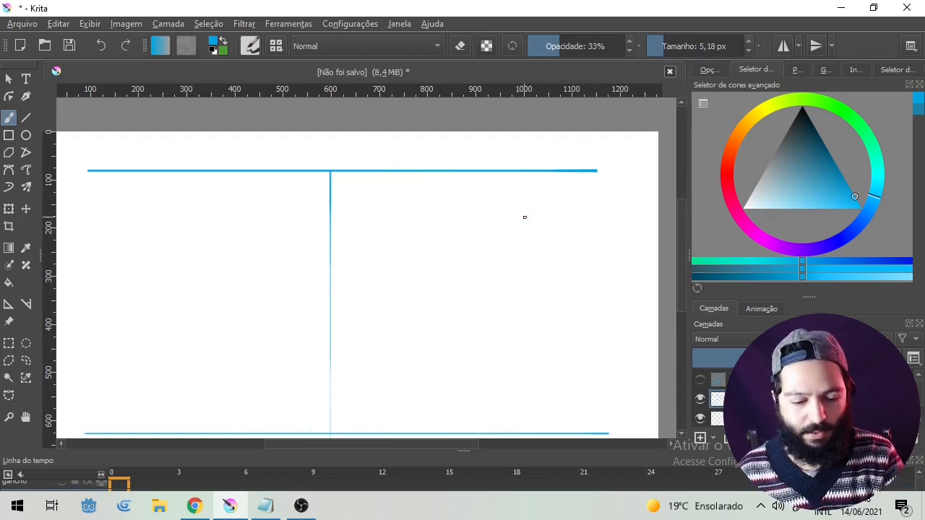
{"action": "key", "text": "ctrl+z"}
{"action": "key", "text": "ctrl+z"}
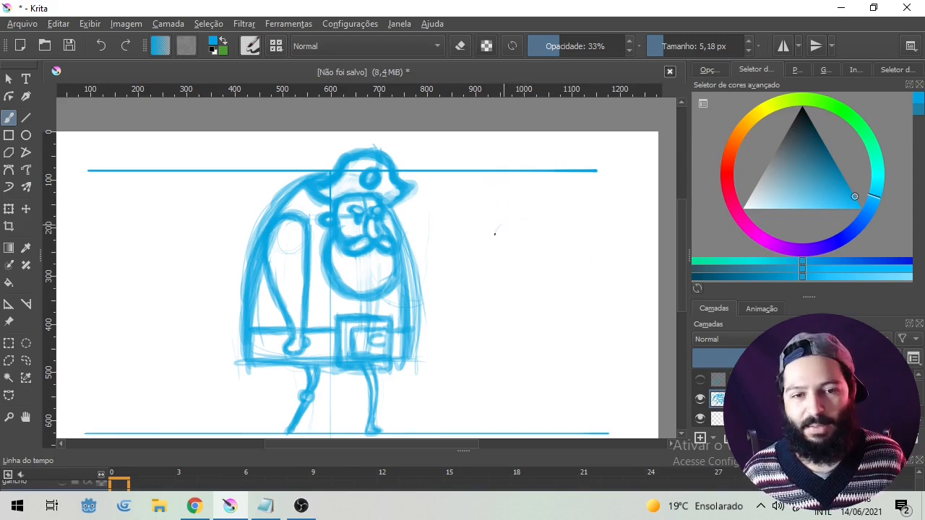
{"action": "key", "text": "ctrl+z"}
Set the brush size to 29,30 px, trying it with test strokes beside the character and undoing them.
{"action": "left_click", "coordinate": [657, 46]}
{"action": "mouse_move", "coordinate": [516, 223]}
{"action": "left_mouse_down"}
{"action": "mouse_move", "coordinate": [518, 239]}
{"action": "mouse_move", "coordinate": [481, 300]}
{"action": "left_mouse_up"}
{"action": "key", "text": "ctrl+z"}
{"action": "left_click", "coordinate": [661, 46]}
{"action": "mouse_move", "coordinate": [545, 195]}
{"action": "left_mouse_down"}
{"action": "mouse_move", "coordinate": [497, 227]}
{"action": "mouse_move", "coordinate": [513, 265]}
{"action": "left_mouse_up"}
{"action": "key", "text": "ctrl+z"}
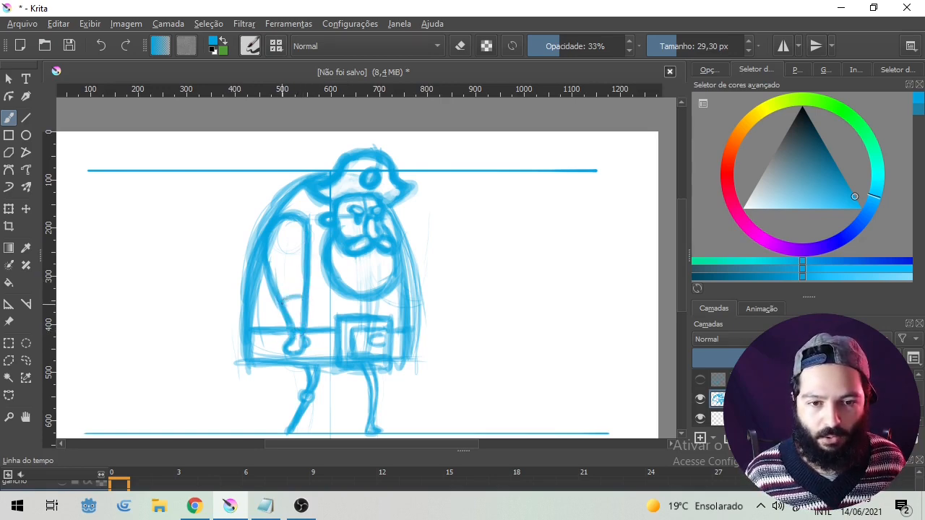
Shade the wrist area above the hand and draw a small anchor tattoo on the upper arm.
{"action": "left_click_drag", "start_coordinate": [289, 309], "coordinate": [301, 325]}
{"action": "key", "text": "ctrl+z"}
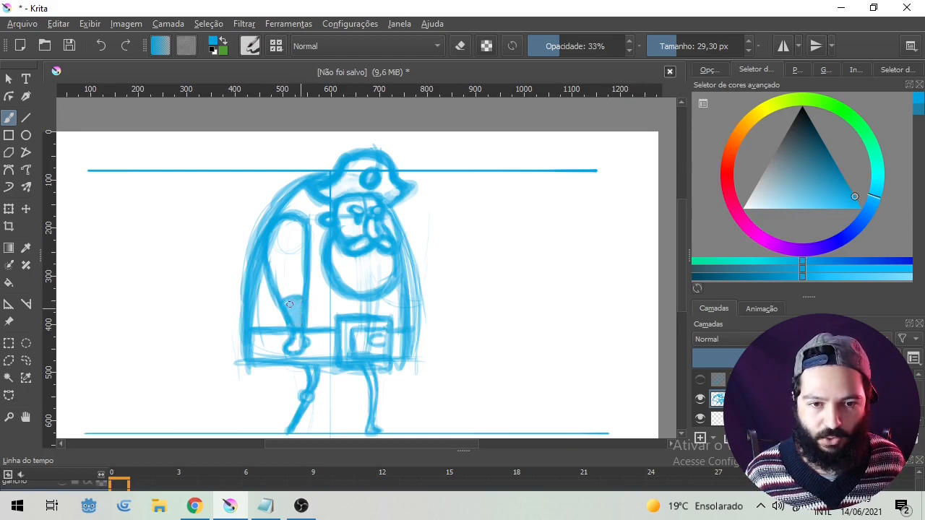
{"action": "left_click_drag", "start_coordinate": [281, 237], "coordinate": [282, 252]}
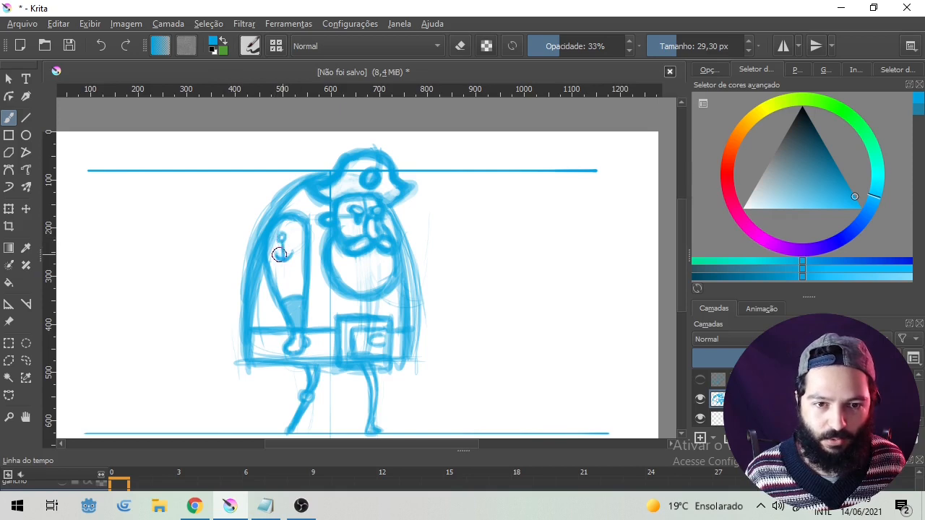
Redraw the square belt buckle with rounded corners and erase its leftover corner lines.
{"action": "mouse_move", "coordinate": [304, 234]}
{"action": "left_mouse_down"}
{"action": "mouse_move", "coordinate": [290, 311]}
{"action": "mouse_move", "coordinate": [267, 229]}
{"action": "mouse_move", "coordinate": [289, 335]}
{"action": "mouse_move", "coordinate": [309, 338]}
{"action": "left_mouse_up"}
{"action": "left_click_drag", "start_coordinate": [398, 237], "coordinate": [407, 360]}
{"action": "mouse_move", "coordinate": [335, 337]}
{"action": "left_mouse_down"}
{"action": "mouse_move", "coordinate": [343, 356]}
{"action": "mouse_move", "coordinate": [363, 254]}
{"action": "left_mouse_up"}
{"action": "key", "text": "e"}
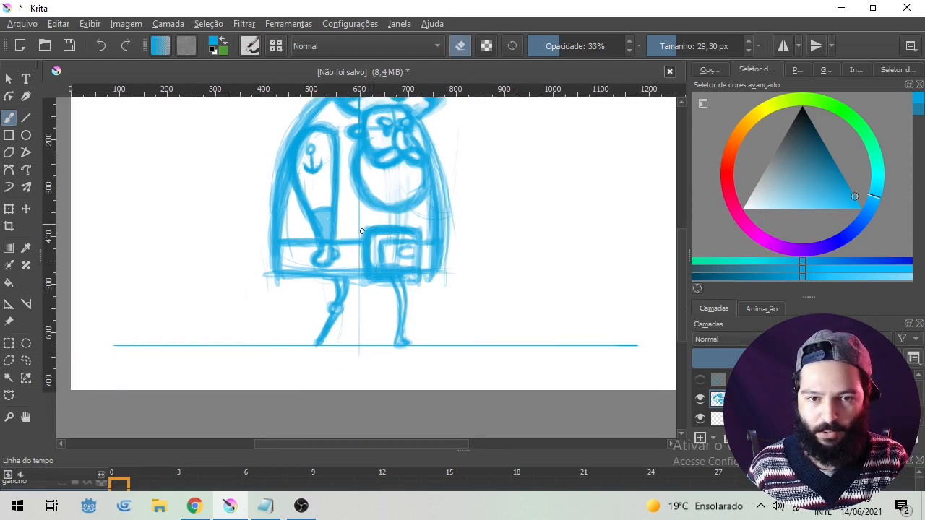
{"action": "mouse_move", "coordinate": [367, 276]}
{"action": "left_mouse_down"}
{"action": "mouse_move", "coordinate": [397, 238]}
{"action": "mouse_move", "coordinate": [368, 283]}
{"action": "mouse_move", "coordinate": [401, 257]}
{"action": "mouse_move", "coordinate": [415, 285]}
{"action": "mouse_move", "coordinate": [404, 311]}
{"action": "left_mouse_up"}
{"action": "key", "text": "e"}
Show the gancho layer and reinforce the outer curve of the hook.
{"action": "left_click", "coordinate": [700, 381]}
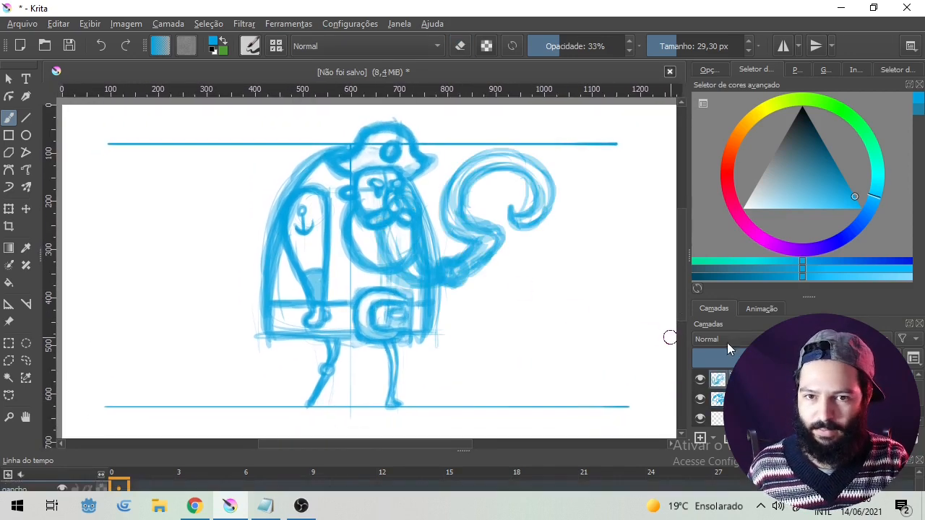
{"action": "mouse_move", "coordinate": [484, 173]}
{"action": "left_mouse_down"}
{"action": "mouse_move", "coordinate": [466, 206]}
{"action": "mouse_move", "coordinate": [473, 179]}
{"action": "mouse_move", "coordinate": [489, 249]}
{"action": "mouse_move", "coordinate": [480, 264]}
{"action": "mouse_move", "coordinate": [442, 220]}
{"action": "mouse_move", "coordinate": [491, 154]}
{"action": "left_mouse_up"}
{"action": "mouse_move", "coordinate": [445, 186]}
{"action": "left_mouse_down"}
{"action": "mouse_move", "coordinate": [528, 166]}
{"action": "mouse_move", "coordinate": [544, 178]}
{"action": "mouse_move", "coordinate": [518, 229]}
{"action": "mouse_move", "coordinate": [499, 177]}
{"action": "left_mouse_up"}
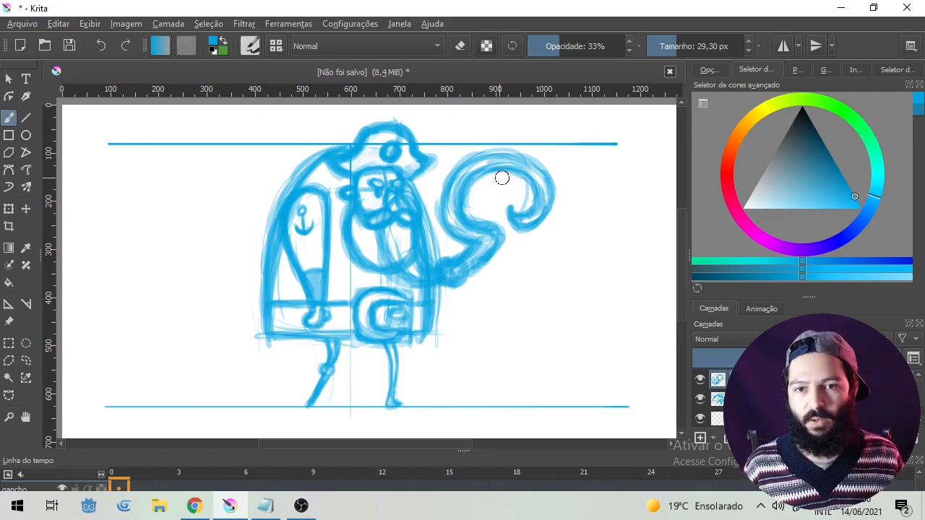
Toggle the visibility of the hook and body sketch layers to review each one separately.
{"action": "left_click", "coordinate": [700, 379]}
{"action": "left_click", "coordinate": [700, 381]}
{"action": "left_click", "coordinate": [700, 381]}
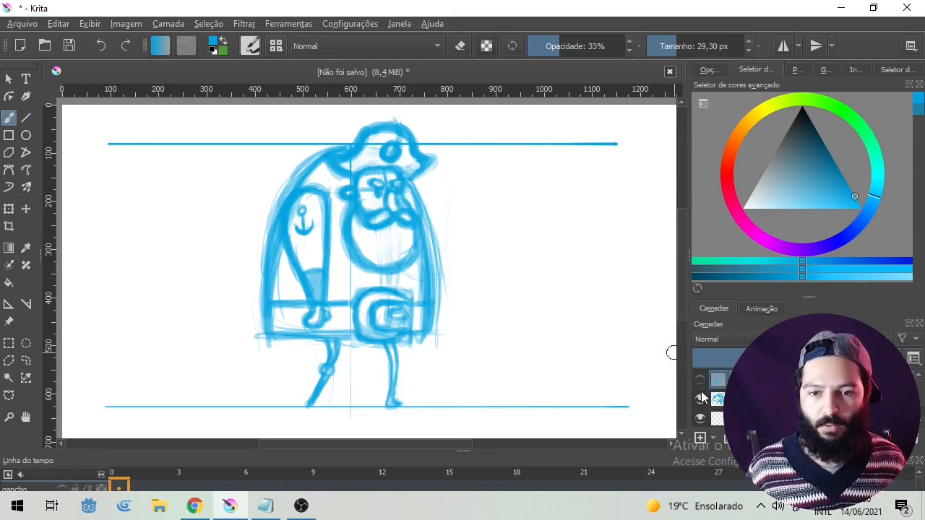
{"action": "left_click", "coordinate": [700, 380]}
{"action": "left_click", "coordinate": [699, 398]}
{"action": "left_click", "coordinate": [700, 381]}
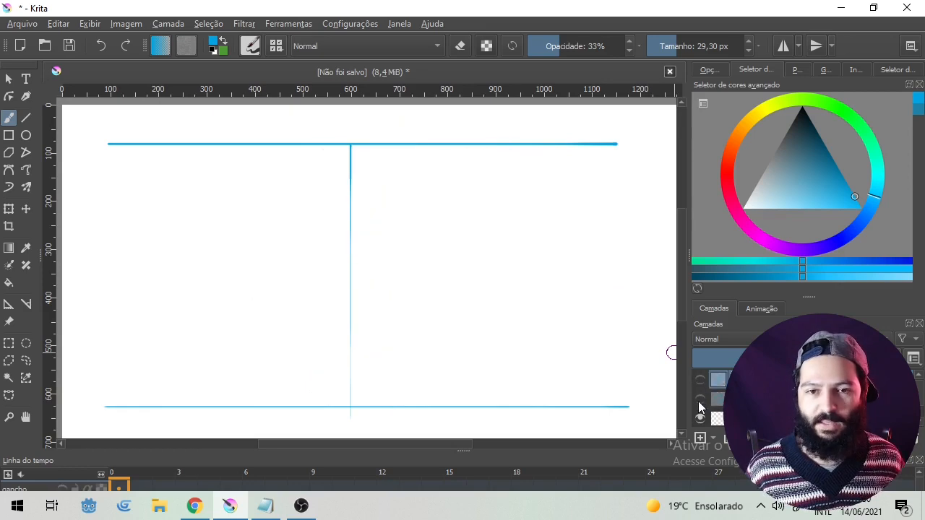
{"action": "left_click", "coordinate": [699, 400]}
{"action": "left_click", "coordinate": [700, 380]}
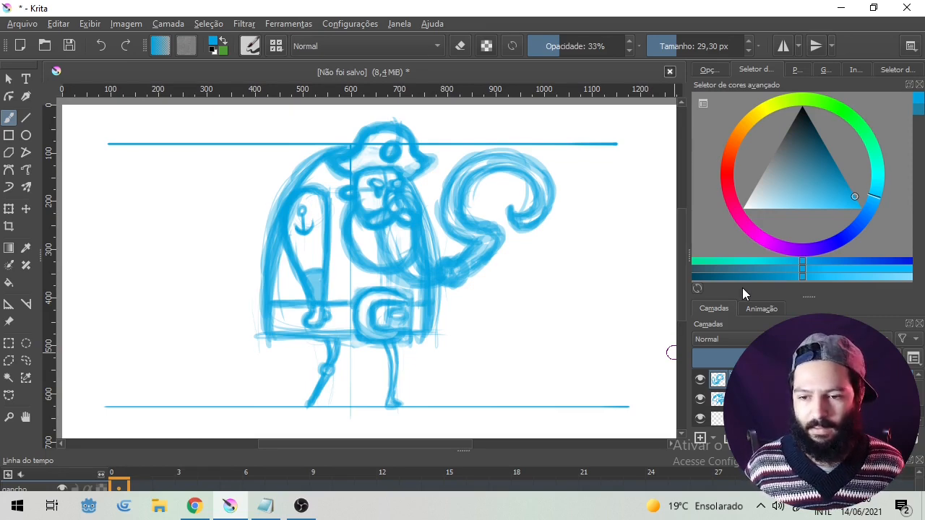
Add a new paint layer and prepare a near-black blue brush at 11,48 px, undoing the test stroke over the face.
{"action": "left_click", "coordinate": [699, 437]}
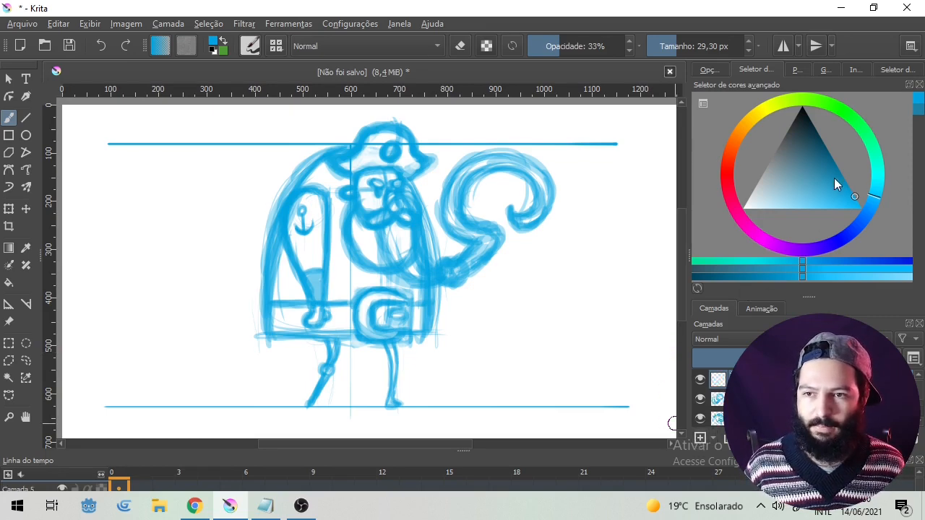
{"action": "left_click_drag", "start_coordinate": [810, 148], "coordinate": [800, 124]}
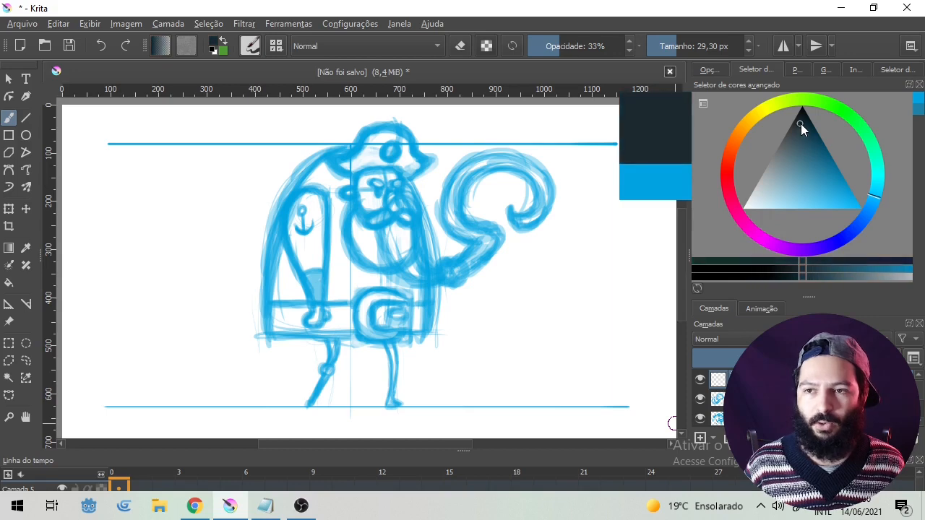
{"action": "left_click", "coordinate": [659, 45]}
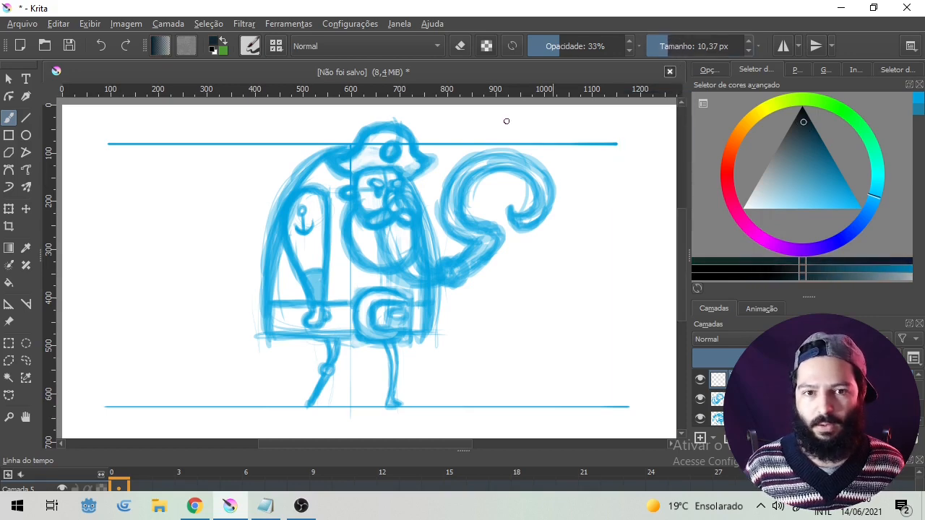
{"action": "scroll", "coordinate": [365, 203], "scroll_direction": "up", "scroll_amount": 5}
{"action": "left_click_drag", "start_coordinate": [304, 332], "coordinate": [269, 338]}
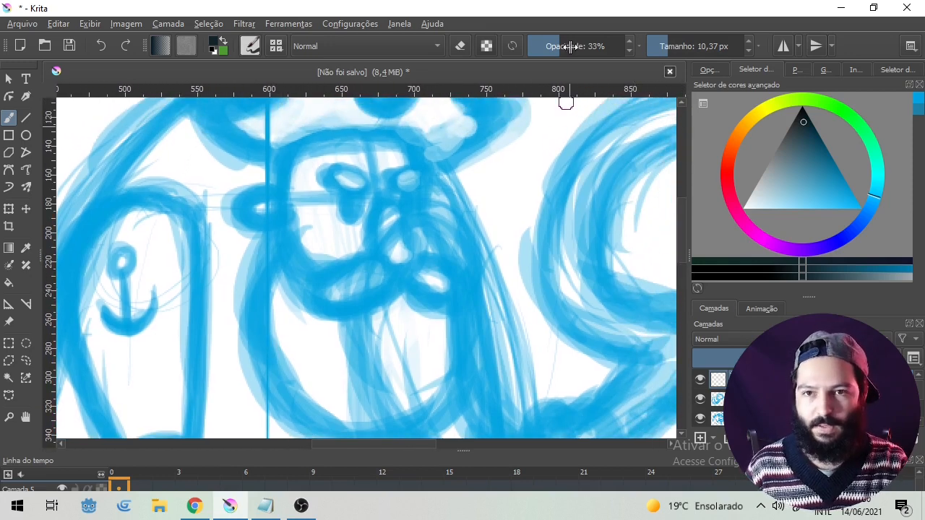
{"action": "left_click", "coordinate": [667, 46]}
{"action": "mouse_move", "coordinate": [401, 203]}
{"action": "left_mouse_down"}
{"action": "mouse_move", "coordinate": [436, 236]}
{"action": "mouse_move", "coordinate": [423, 344]}
{"action": "left_mouse_up"}
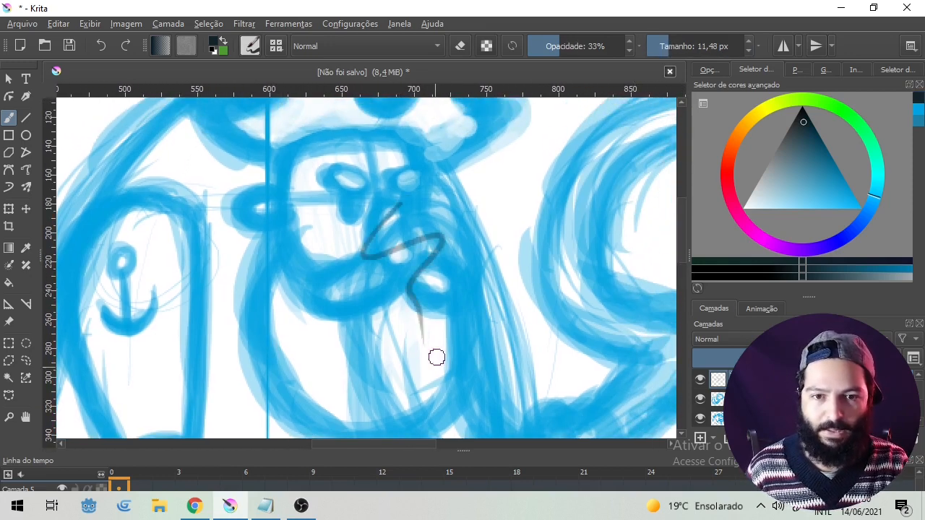
{"action": "key", "text": "ctrl+z"}
Trace the nose, both eyes and the two moustache lobes with dark lines over the face sketch.
{"action": "mouse_move", "coordinate": [389, 198]}
{"action": "left_mouse_down"}
{"action": "mouse_move", "coordinate": [373, 251]}
{"action": "mouse_move", "coordinate": [406, 259]}
{"action": "mouse_move", "coordinate": [396, 265]}
{"action": "mouse_move", "coordinate": [416, 248]}
{"action": "mouse_move", "coordinate": [390, 198]}
{"action": "mouse_move", "coordinate": [383, 214]}
{"action": "mouse_move", "coordinate": [382, 199]}
{"action": "mouse_move", "coordinate": [381, 243]}
{"action": "mouse_move", "coordinate": [376, 214]}
{"action": "mouse_move", "coordinate": [394, 264]}
{"action": "left_mouse_up"}
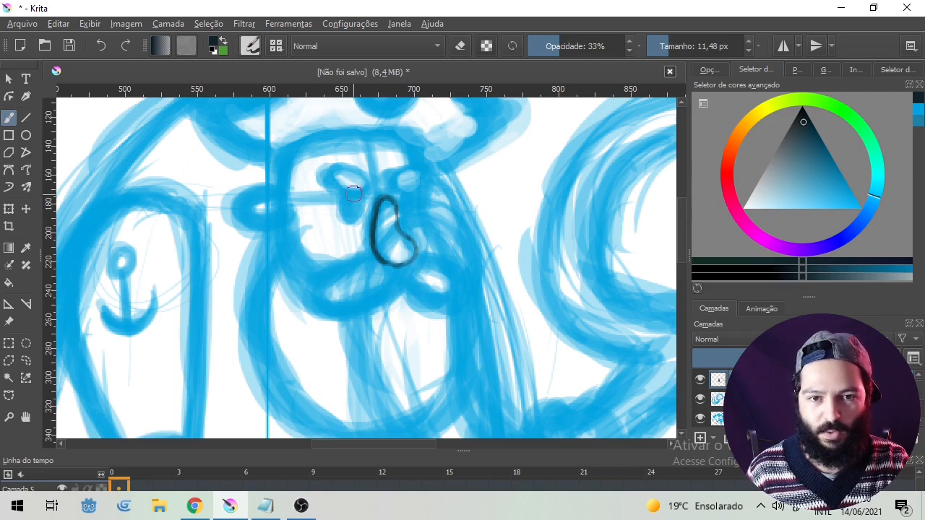
{"action": "mouse_move", "coordinate": [351, 204]}
{"action": "left_mouse_down"}
{"action": "mouse_move", "coordinate": [347, 218]}
{"action": "mouse_move", "coordinate": [355, 205]}
{"action": "left_mouse_up"}
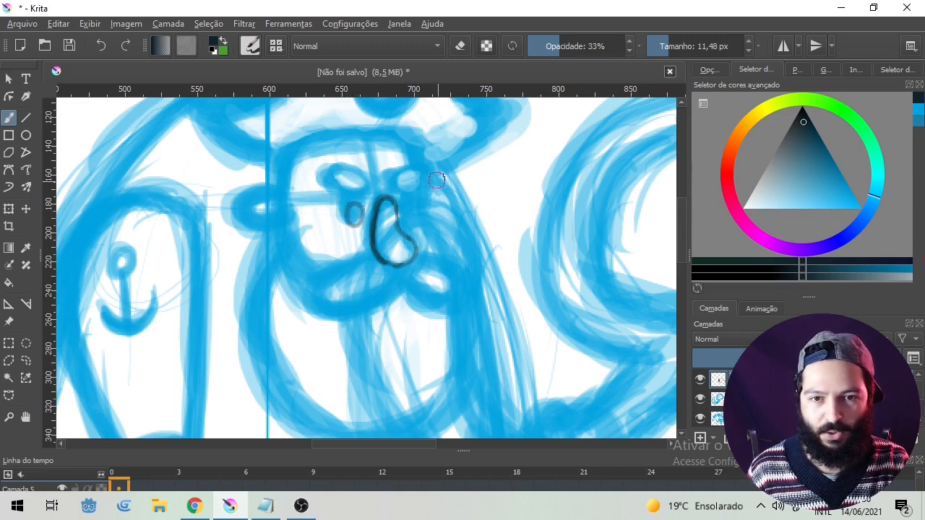
{"action": "mouse_move", "coordinate": [430, 161]}
{"action": "left_mouse_down"}
{"action": "mouse_move", "coordinate": [427, 230]}
{"action": "mouse_move", "coordinate": [412, 219]}
{"action": "left_mouse_up"}
{"action": "mouse_move", "coordinate": [368, 253]}
{"action": "left_mouse_down"}
{"action": "mouse_move", "coordinate": [339, 262]}
{"action": "mouse_move", "coordinate": [313, 303]}
{"action": "mouse_move", "coordinate": [386, 293]}
{"action": "mouse_move", "coordinate": [397, 271]}
{"action": "mouse_move", "coordinate": [319, 307]}
{"action": "left_mouse_up"}
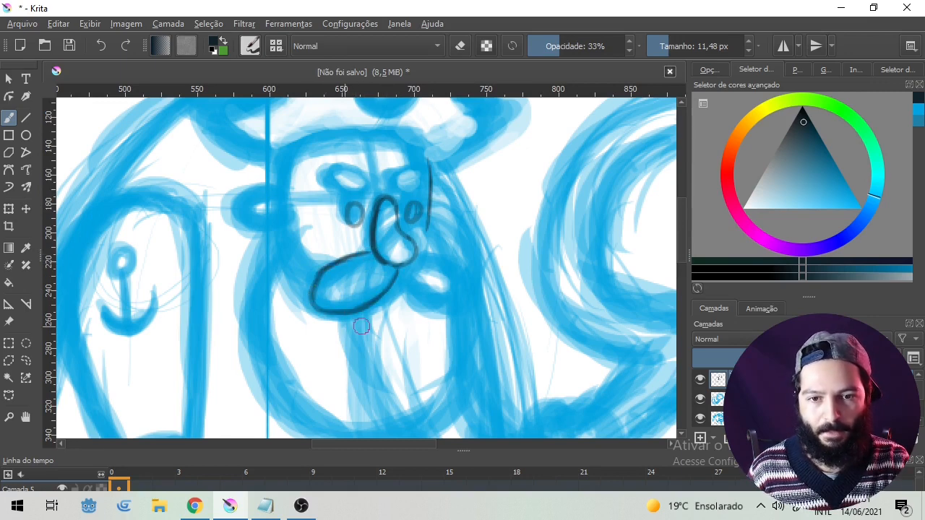
{"action": "left_click_drag", "start_coordinate": [400, 276], "coordinate": [453, 296]}
{"action": "mouse_move", "coordinate": [417, 253]}
{"action": "left_mouse_down"}
{"action": "mouse_move", "coordinate": [456, 267]}
{"action": "mouse_move", "coordinate": [463, 286]}
{"action": "mouse_move", "coordinate": [453, 296]}
{"action": "mouse_move", "coordinate": [424, 295]}
{"action": "mouse_move", "coordinate": [422, 287]}
{"action": "left_mouse_up"}
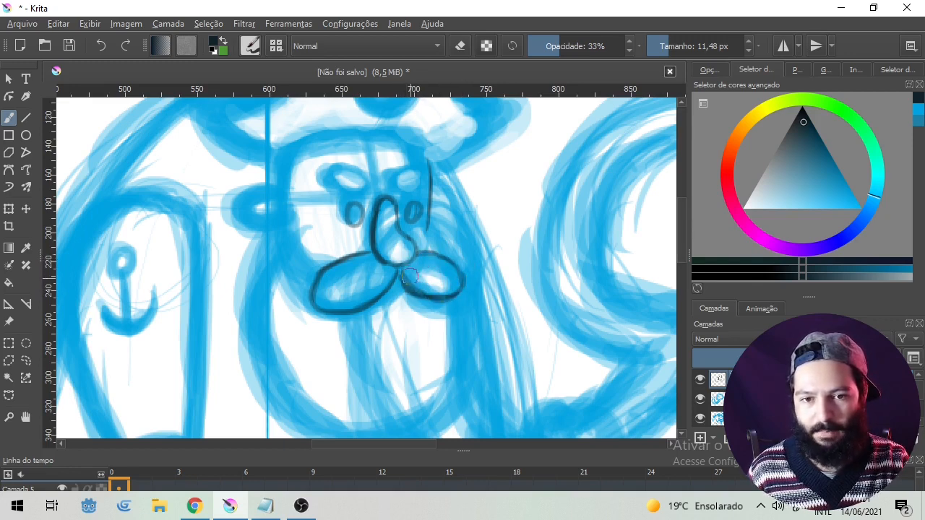
Outline both sides of the face and the upper sides of the beard in dark lines.
{"action": "mouse_move", "coordinate": [278, 158]}
{"action": "left_mouse_down"}
{"action": "mouse_move", "coordinate": [285, 241]}
{"action": "mouse_move", "coordinate": [321, 273]}
{"action": "mouse_move", "coordinate": [285, 232]}
{"action": "left_mouse_up"}
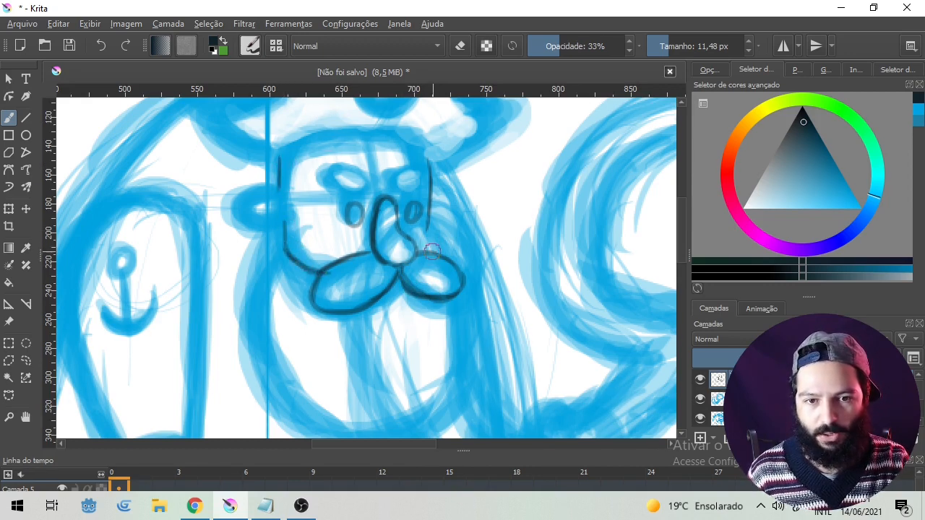
{"action": "left_click_drag", "start_coordinate": [432, 169], "coordinate": [432, 233]}
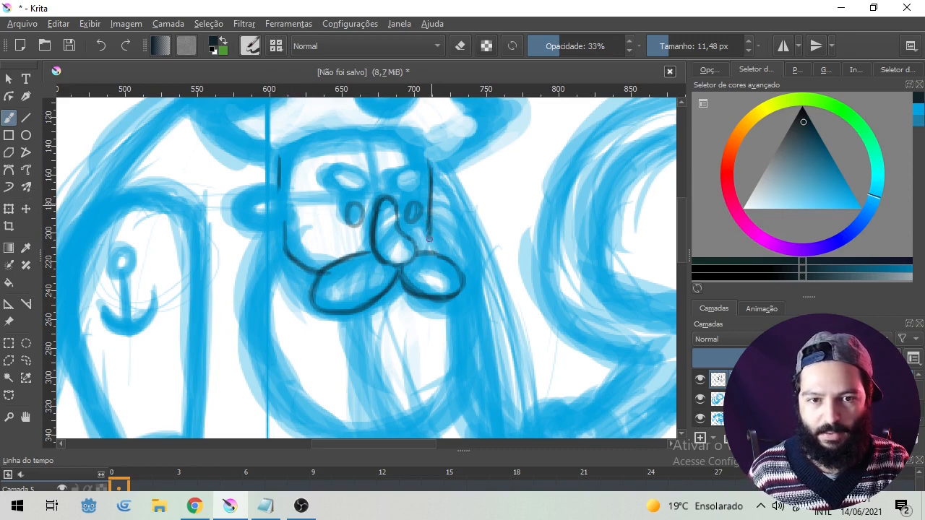
{"action": "left_click_drag", "start_coordinate": [285, 249], "coordinate": [245, 322]}
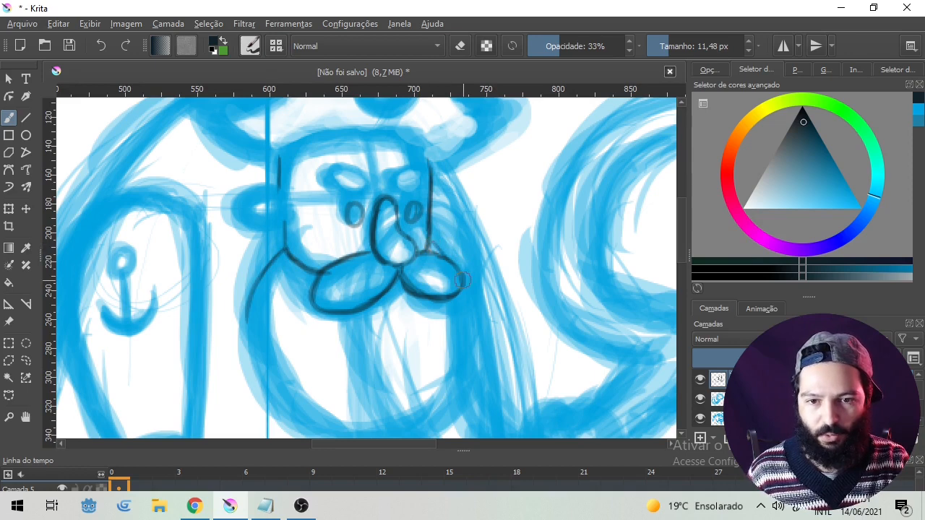
{"action": "left_click_drag", "start_coordinate": [430, 245], "coordinate": [474, 353]}
{"action": "left_click_drag", "start_coordinate": [462, 294], "coordinate": [474, 359]}
{"action": "left_click_drag", "start_coordinate": [283, 251], "coordinate": [240, 339]}
{"action": "left_click_drag", "start_coordinate": [284, 220], "coordinate": [285, 249]}
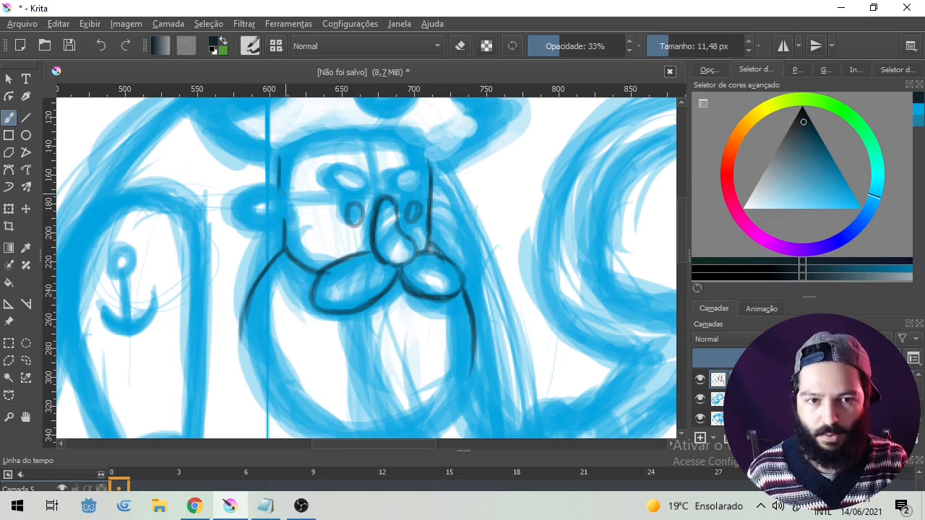
Outline the ear and darken the adjoining face edge, beard side and moustache lines.
{"action": "mouse_move", "coordinate": [246, 194]}
{"action": "left_mouse_down"}
{"action": "mouse_move", "coordinate": [280, 219]}
{"action": "mouse_move", "coordinate": [238, 217]}
{"action": "mouse_move", "coordinate": [246, 195]}
{"action": "mouse_move", "coordinate": [247, 220]}
{"action": "mouse_move", "coordinate": [287, 215]}
{"action": "mouse_move", "coordinate": [282, 250]}
{"action": "left_mouse_up"}
{"action": "mouse_move", "coordinate": [279, 146]}
{"action": "left_mouse_down"}
{"action": "mouse_move", "coordinate": [283, 193]}
{"action": "mouse_move", "coordinate": [235, 198]}
{"action": "mouse_move", "coordinate": [244, 222]}
{"action": "mouse_move", "coordinate": [289, 217]}
{"action": "mouse_move", "coordinate": [283, 249]}
{"action": "left_mouse_up"}
{"action": "left_click_drag", "start_coordinate": [280, 153], "coordinate": [281, 191]}
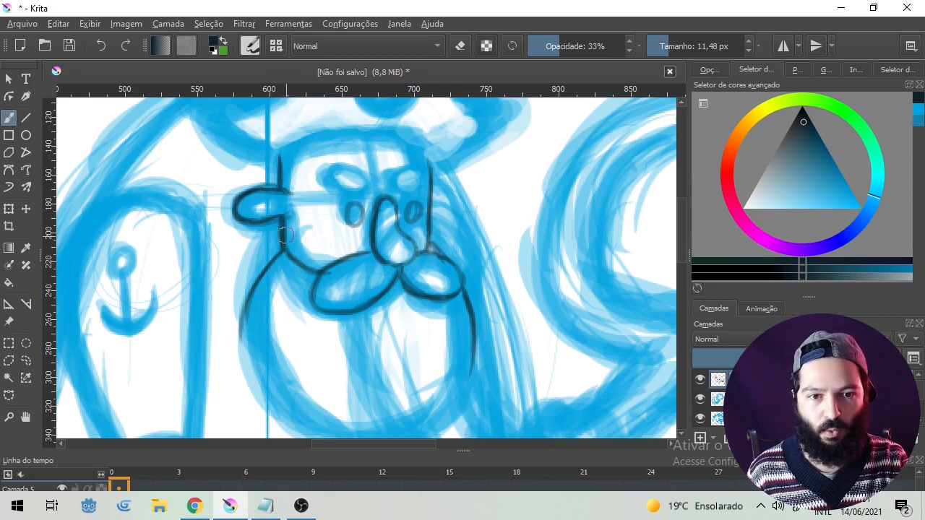
{"action": "mouse_move", "coordinate": [283, 251]}
{"action": "left_mouse_down"}
{"action": "mouse_move", "coordinate": [252, 282]}
{"action": "mouse_move", "coordinate": [241, 347]}
{"action": "left_mouse_up"}
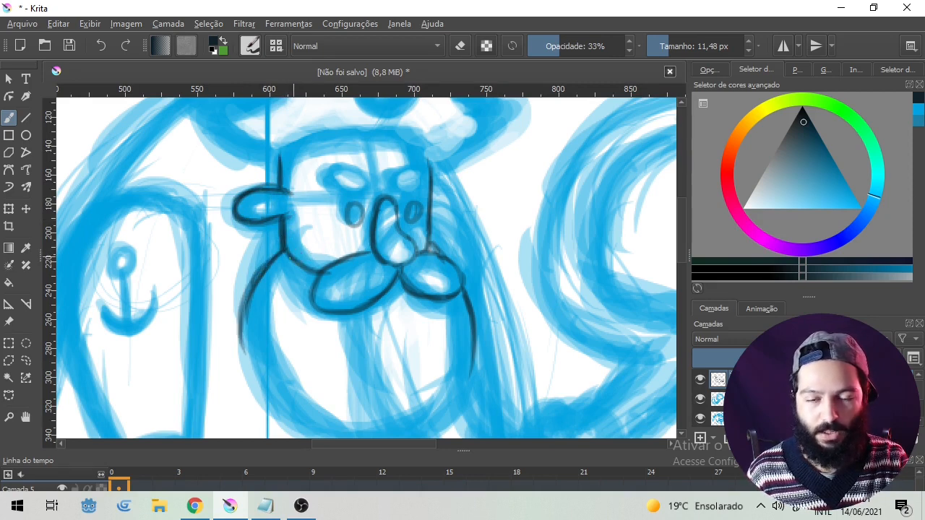
{"action": "mouse_move", "coordinate": [355, 258]}
{"action": "left_mouse_down"}
{"action": "mouse_move", "coordinate": [325, 272]}
{"action": "mouse_move", "coordinate": [316, 306]}
{"action": "left_mouse_up"}
{"action": "left_click_drag", "start_coordinate": [401, 268], "coordinate": [395, 279]}
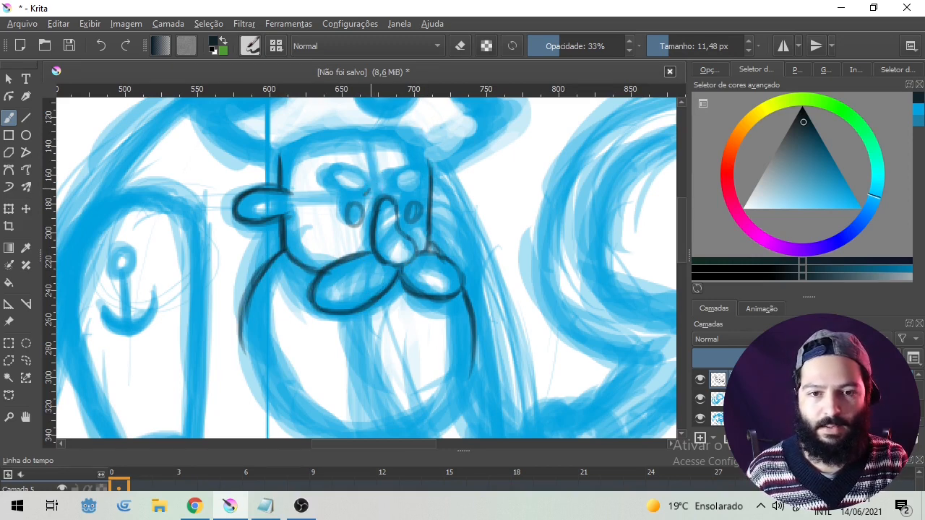
Draw slanted angry eyebrows and darken both eyes.
{"action": "mouse_move", "coordinate": [323, 172]}
{"action": "left_mouse_down"}
{"action": "mouse_move", "coordinate": [370, 182]}
{"action": "mouse_move", "coordinate": [334, 187]}
{"action": "mouse_move", "coordinate": [406, 179]}
{"action": "mouse_move", "coordinate": [398, 189]}
{"action": "mouse_move", "coordinate": [423, 163]}
{"action": "mouse_move", "coordinate": [396, 192]}
{"action": "mouse_move", "coordinate": [324, 175]}
{"action": "mouse_move", "coordinate": [347, 190]}
{"action": "left_mouse_up"}
{"action": "left_click_drag", "start_coordinate": [335, 169], "coordinate": [366, 178]}
{"action": "mouse_move", "coordinate": [357, 211]}
{"action": "left_mouse_down"}
{"action": "mouse_move", "coordinate": [352, 216]}
{"action": "mouse_move", "coordinate": [408, 218]}
{"action": "mouse_move", "coordinate": [414, 209]}
{"action": "left_mouse_up"}
Hide both sketch layers to check the dark linework alone, then show only the body sketch again.
{"action": "scroll", "coordinate": [423, 210], "scroll_direction": "down", "scroll_amount": 4}
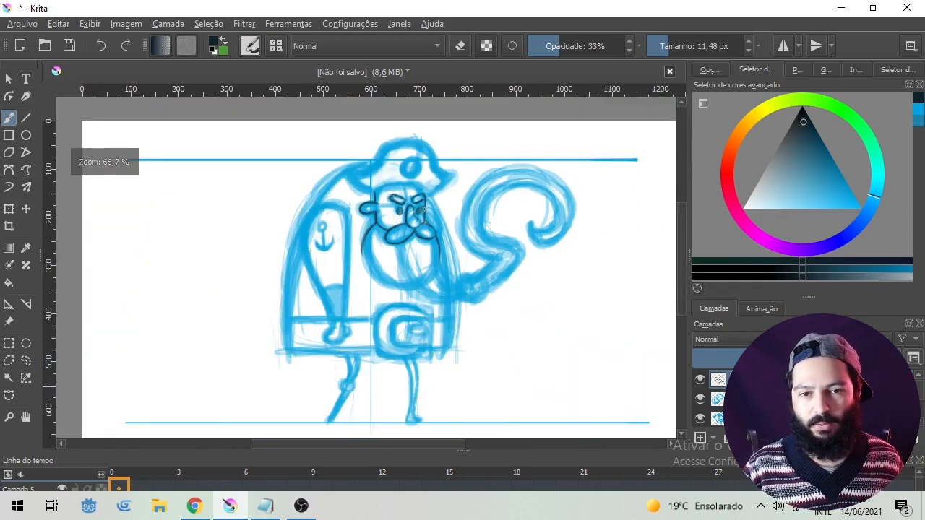
{"action": "left_click", "coordinate": [700, 402]}
{"action": "left_click", "coordinate": [700, 421]}
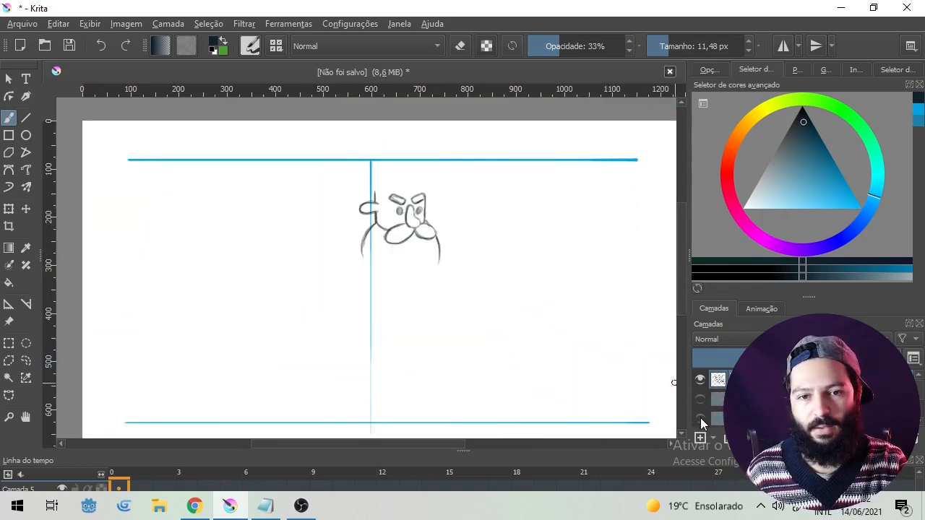
{"action": "left_click", "coordinate": [700, 421]}
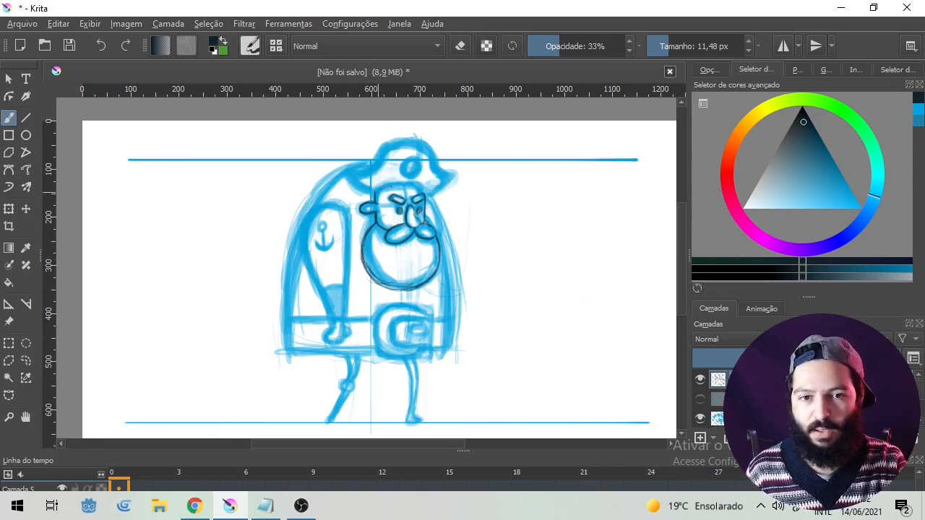
Outline the hat's brim and crown in dark lines and reinforce the side of the beard.
{"action": "scroll", "coordinate": [372, 209], "scroll_direction": "up", "scroll_amount": 3}
{"action": "left_click_drag", "start_coordinate": [345, 233], "coordinate": [335, 249]}
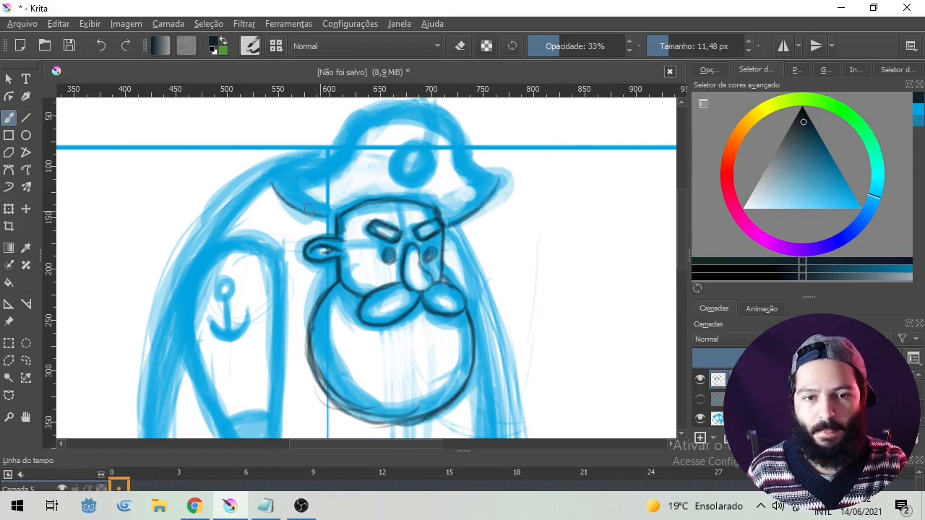
{"action": "mouse_move", "coordinate": [452, 120]}
{"action": "left_mouse_down"}
{"action": "mouse_move", "coordinate": [439, 160]}
{"action": "mouse_move", "coordinate": [486, 218]}
{"action": "left_mouse_up"}
{"action": "left_click_drag", "start_coordinate": [348, 177], "coordinate": [270, 218]}
{"action": "mouse_move", "coordinate": [470, 385]}
{"action": "left_mouse_down"}
{"action": "mouse_move", "coordinate": [463, 285]}
{"action": "mouse_move", "coordinate": [466, 292]}
{"action": "left_mouse_up"}
Darken the nose outline and check the inked head against the whole figure.
{"action": "scroll", "coordinate": [333, 216], "scroll_direction": "down", "scroll_amount": 3}
{"action": "left_click", "coordinate": [700, 419]}
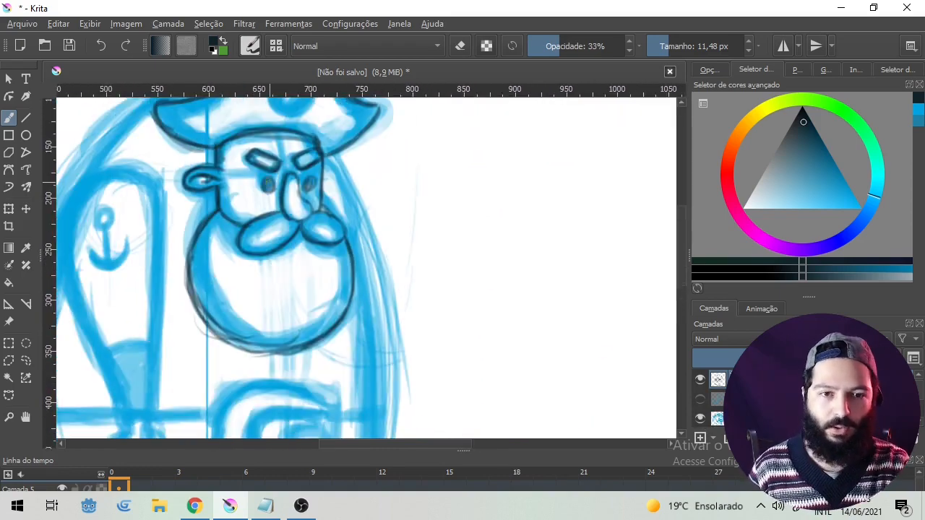
{"action": "left_click_drag", "start_coordinate": [288, 177], "coordinate": [310, 216]}
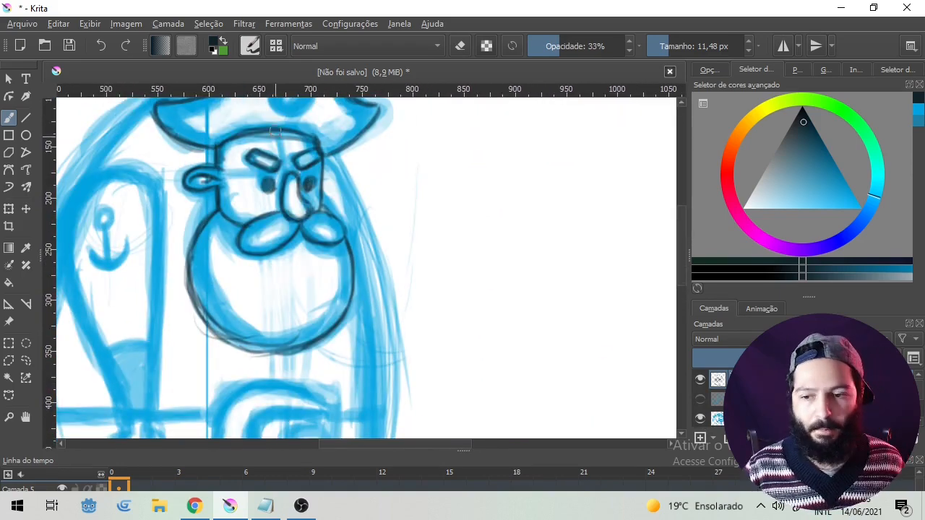
{"action": "scroll", "coordinate": [389, 237], "scroll_direction": "down", "scroll_amount": 3}
{"action": "scroll", "coordinate": [389, 238], "scroll_direction": "up", "scroll_amount": 2}
{"action": "left_click_drag", "start_coordinate": [389, 238], "coordinate": [394, 256]}
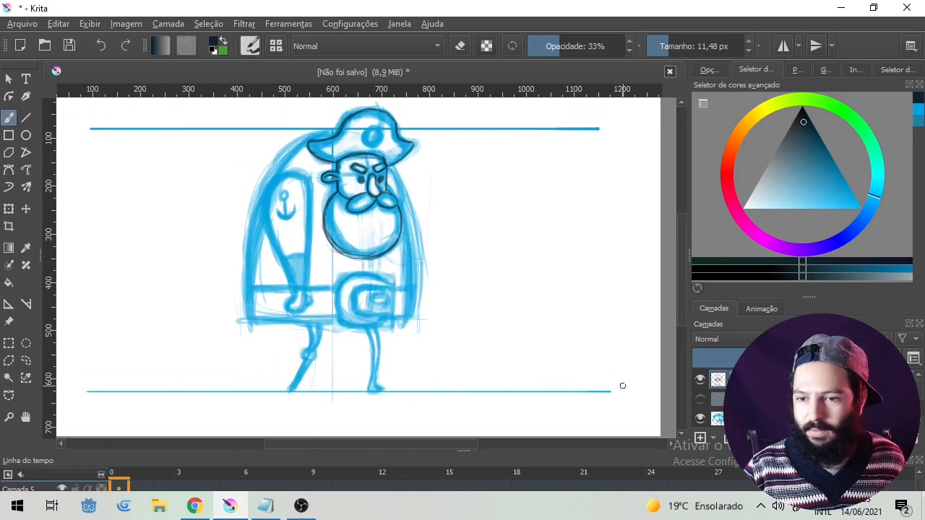
Switch the visibility of the dark linework and body sketch layers to compare the two.
{"action": "left_click", "coordinate": [700, 379]}
{"action": "left_click", "coordinate": [700, 379]}
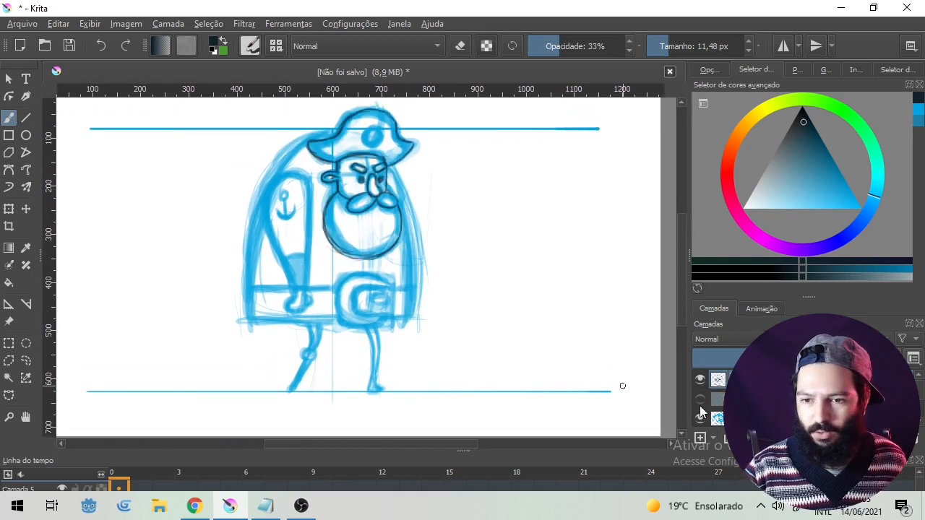
{"action": "left_click", "coordinate": [700, 419]}
{"action": "left_click", "coordinate": [700, 419]}
{"action": "left_click", "coordinate": [700, 419]}
{"action": "left_click", "coordinate": [700, 419]}
{"action": "left_click", "coordinate": [700, 419]}
{"action": "left_click", "coordinate": [700, 419]}
Hide and show the dark linework repeatedly to compare the inked head with the blue sketch beneath it.
{"action": "left_click", "coordinate": [697, 380]}
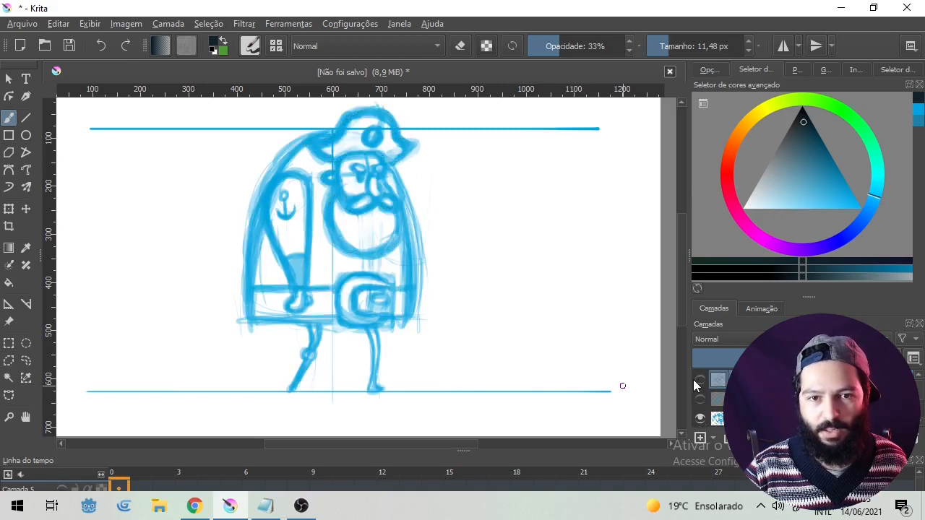
{"action": "left_click", "coordinate": [697, 381]}
{"action": "left_click", "coordinate": [697, 381]}
{"action": "left_click", "coordinate": [697, 381]}
{"action": "left_click", "coordinate": [697, 381]}
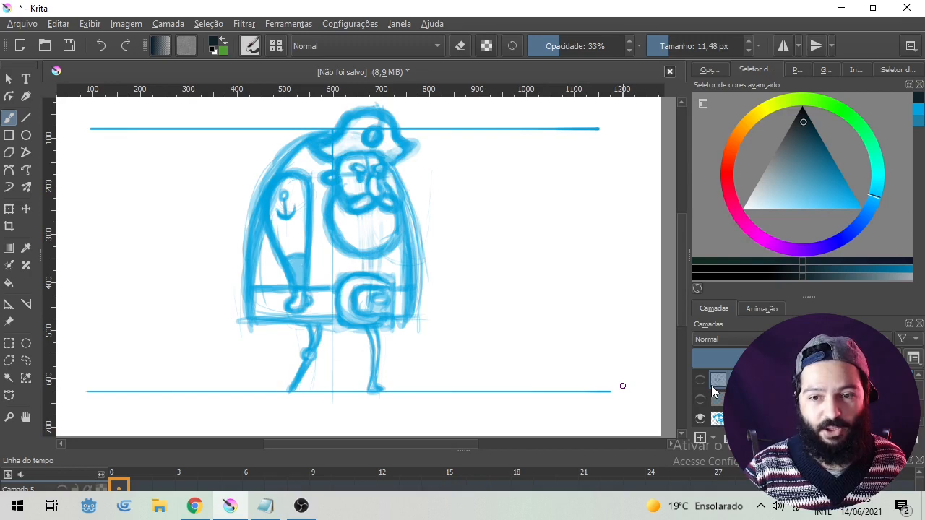
{"action": "left_click", "coordinate": [700, 381]}
{"action": "left_click", "coordinate": [700, 380]}
{"action": "left_click", "coordinate": [700, 379]}
{"action": "left_click", "coordinate": [700, 379]}
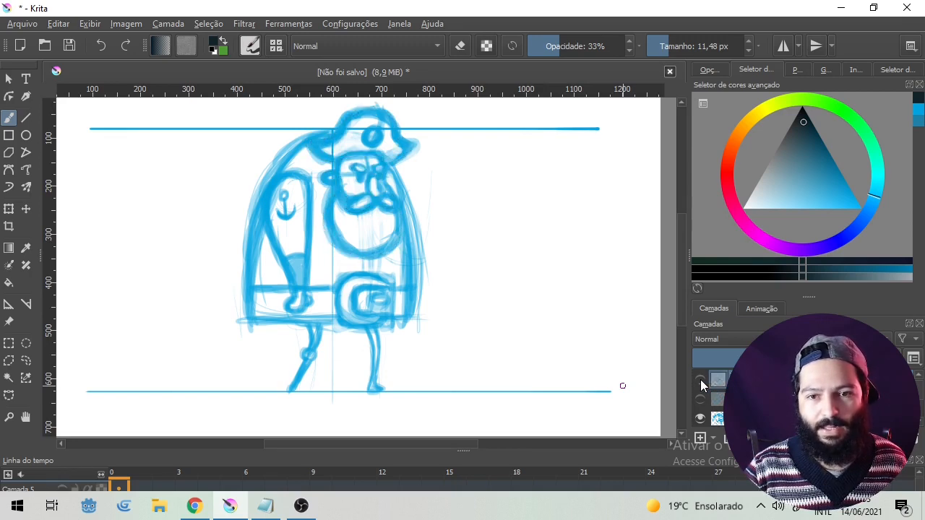
{"action": "left_click", "coordinate": [700, 379]}
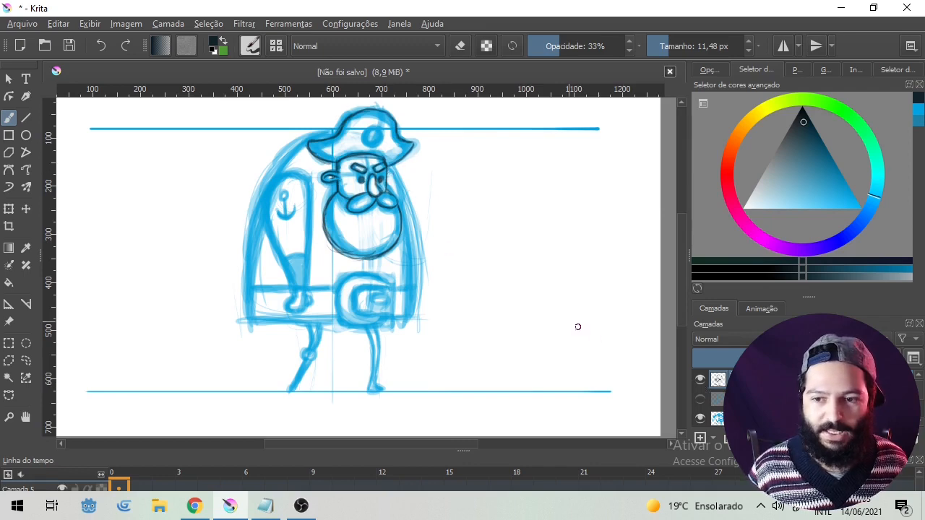
{"action": "left_click", "coordinate": [700, 381]}
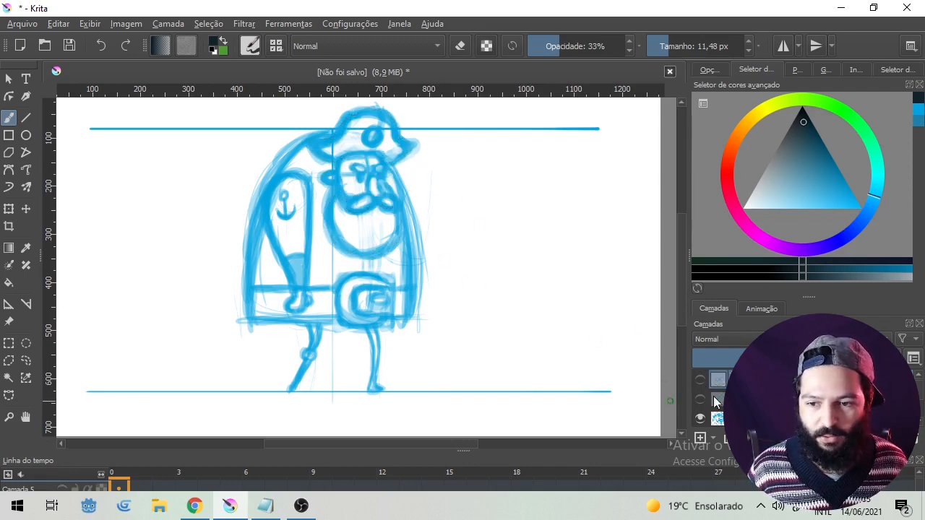
{"action": "left_click", "coordinate": [700, 379]}
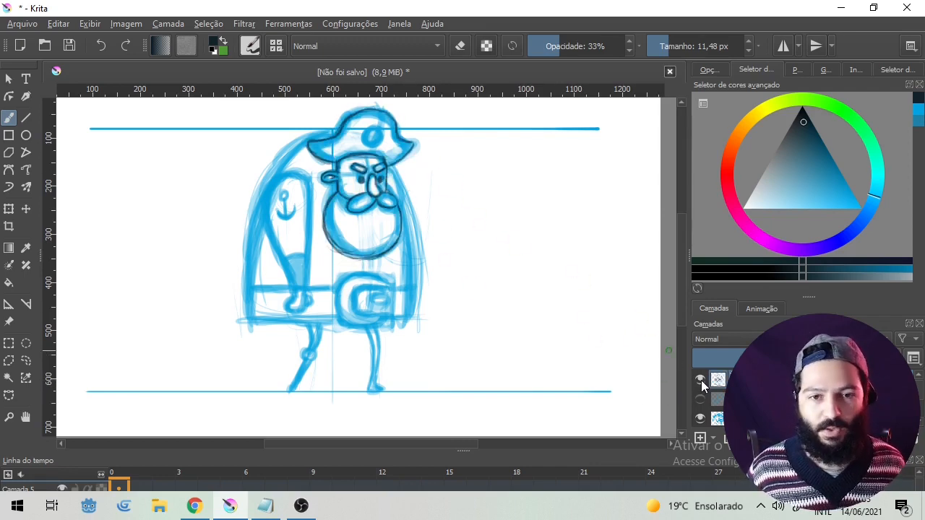
Examine the inked head over the body sketch and on its own, leaving both layers shown.
{"action": "left_click", "coordinate": [700, 380]}
{"action": "left_click", "coordinate": [702, 382]}
{"action": "left_click", "coordinate": [700, 379]}
{"action": "left_click", "coordinate": [701, 379]}
{"action": "left_click", "coordinate": [699, 420]}
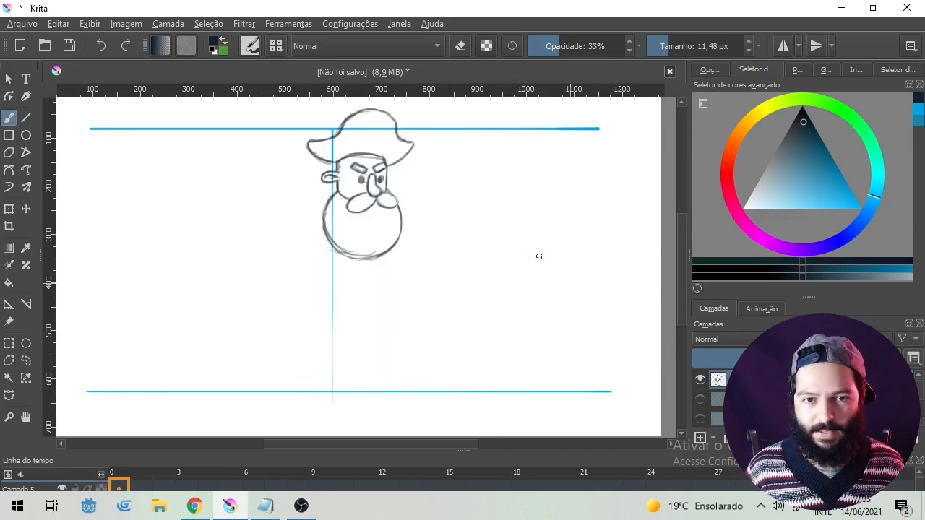
{"action": "left_click", "coordinate": [700, 418]}
Compare the rough blue face, hat and beard with their traced outlines by toggling only the linework layer.
{"action": "left_click", "coordinate": [700, 380]}
{"action": "left_click", "coordinate": [701, 381]}
{"action": "left_click", "coordinate": [700, 381]}
{"action": "left_click", "coordinate": [700, 382]}
{"action": "left_click", "coordinate": [700, 381]}
{"action": "left_click", "coordinate": [699, 383]}
{"action": "left_click", "coordinate": [698, 381]}
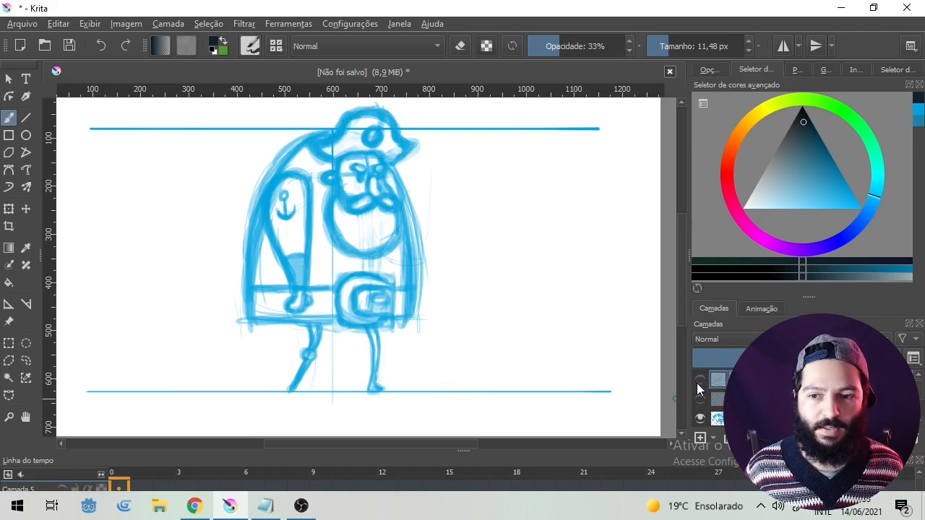
{"action": "left_click", "coordinate": [700, 381]}
{"action": "left_click", "coordinate": [700, 383]}
{"action": "left_click", "coordinate": [699, 384]}
{"action": "left_click", "coordinate": [699, 383]}
{"action": "left_click", "coordinate": [700, 383]}
{"action": "left_click", "coordinate": [699, 382]}
{"action": "left_click", "coordinate": [699, 383]}
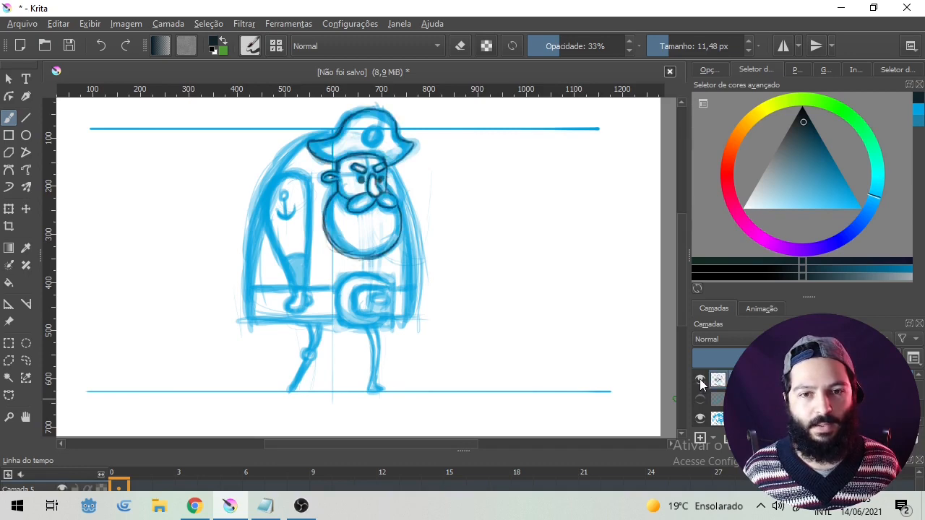
Bring the whole page into view and show the hidden sketch layer with the large curled arm.
{"action": "scroll", "coordinate": [430, 354], "scroll_direction": "down", "scroll_amount": 1}
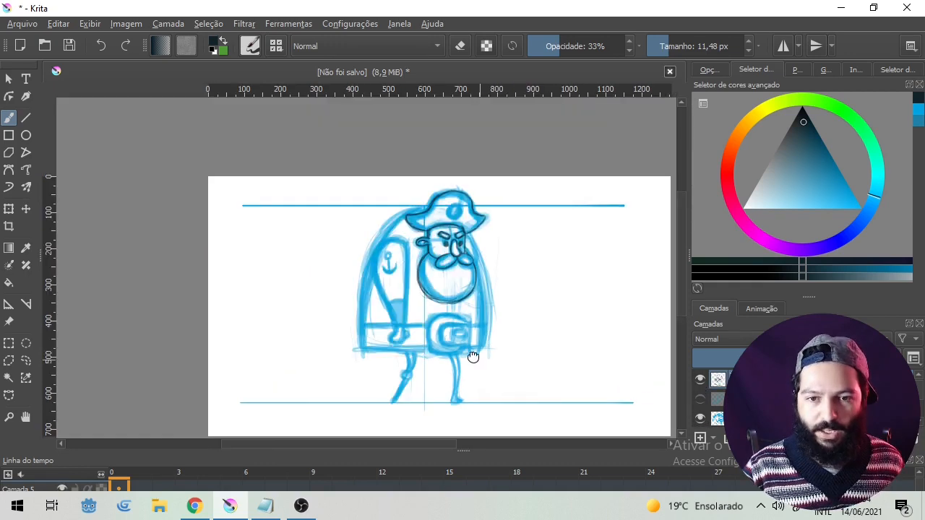
{"action": "left_click_drag", "start_coordinate": [478, 361], "coordinate": [407, 325]}
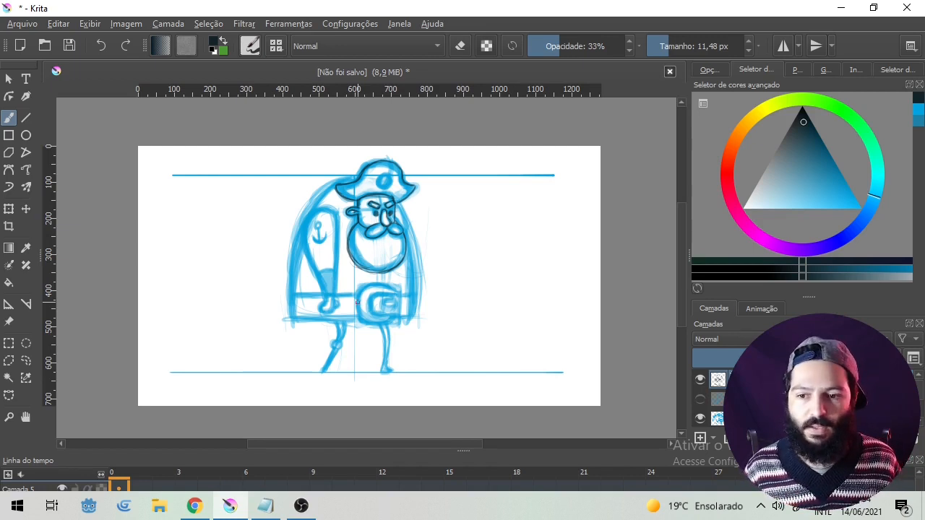
{"action": "left_click", "coordinate": [700, 399]}
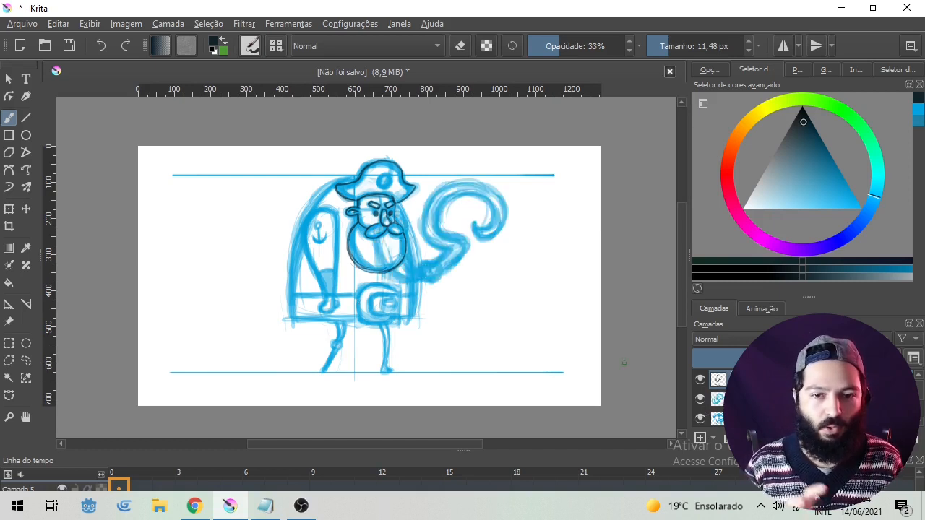